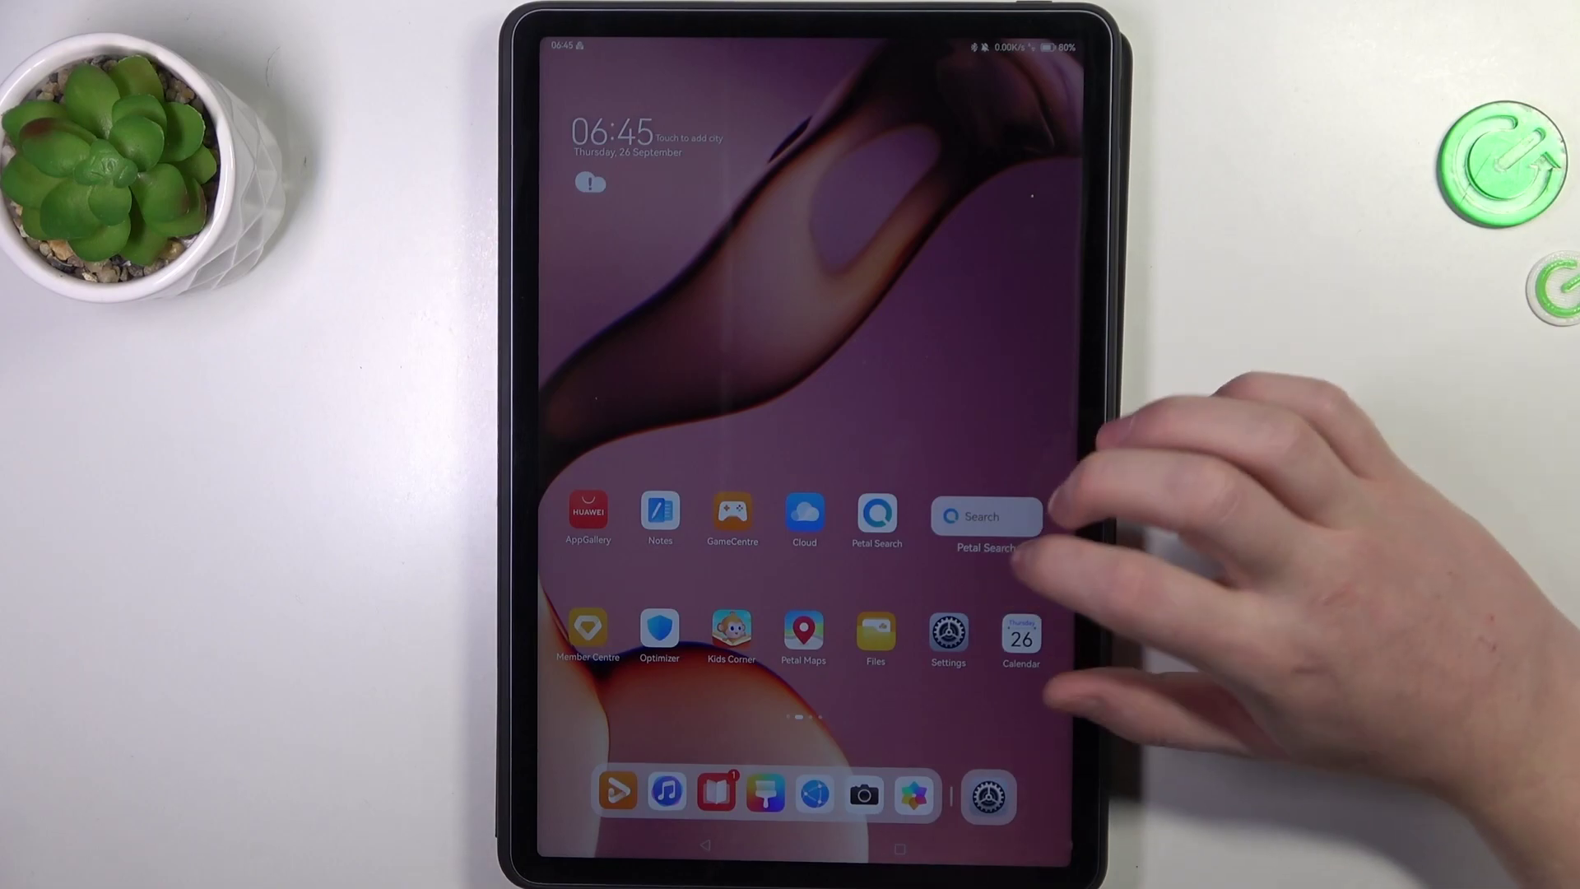
Swipe to the second home screen page with Email, Notepad, Tools and the Huawei Apps folder.
mouse_move(1049, 531)
mouse_down()
mouse_move(803, 531)
mouse_move(1049, 532)
mouse_up()
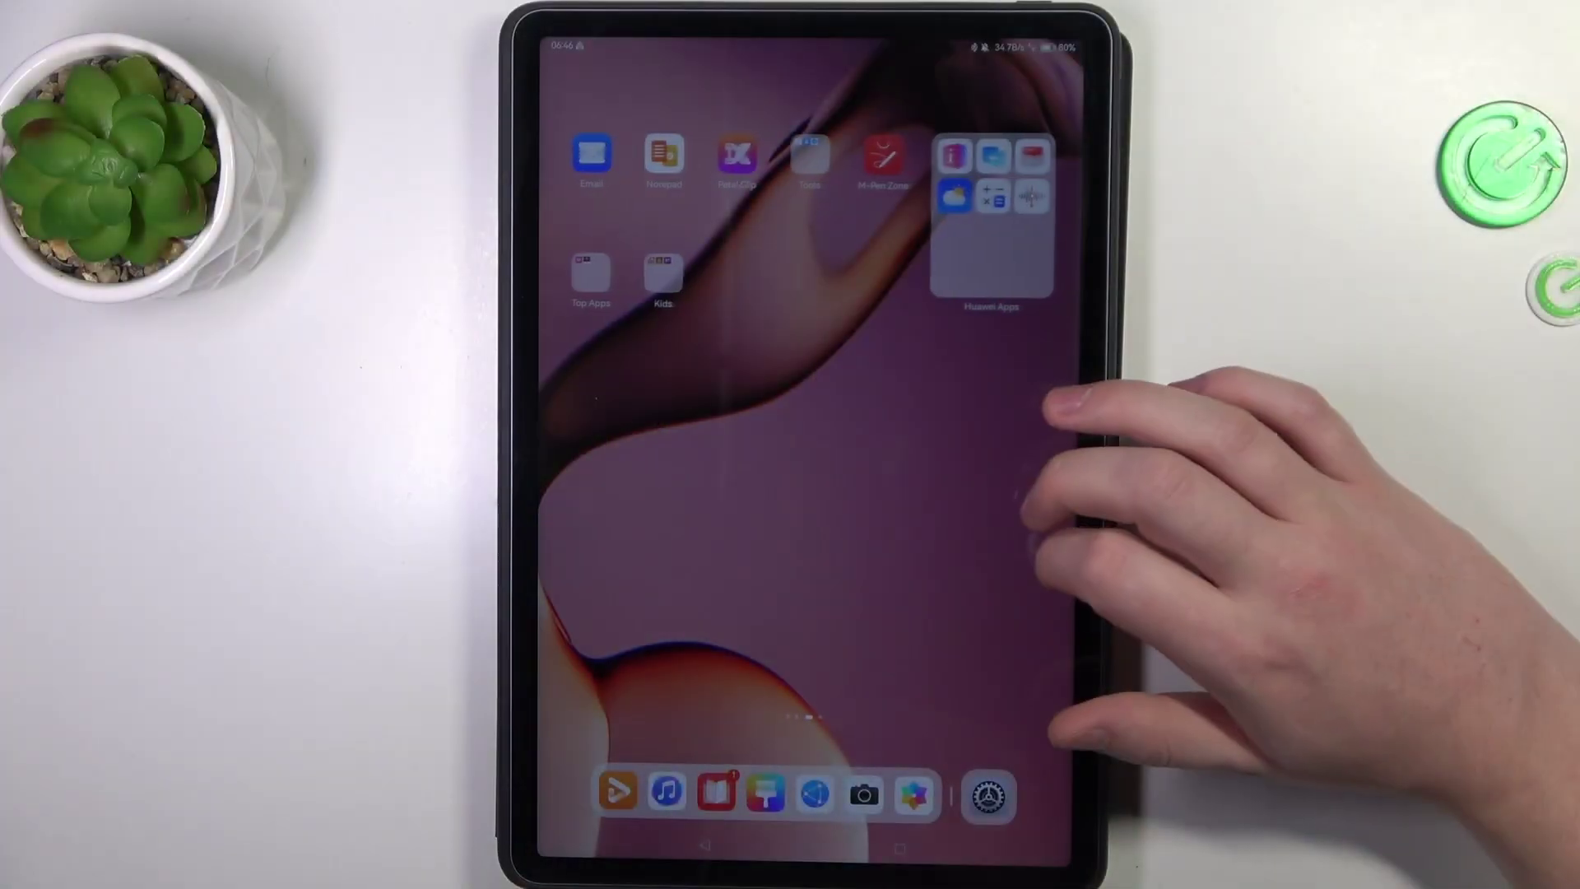
Open Huawei Browser from the dock and pull down to refresh its news feed.
drag(1038, 532, 803, 531)
drag(963, 531, 741, 531)
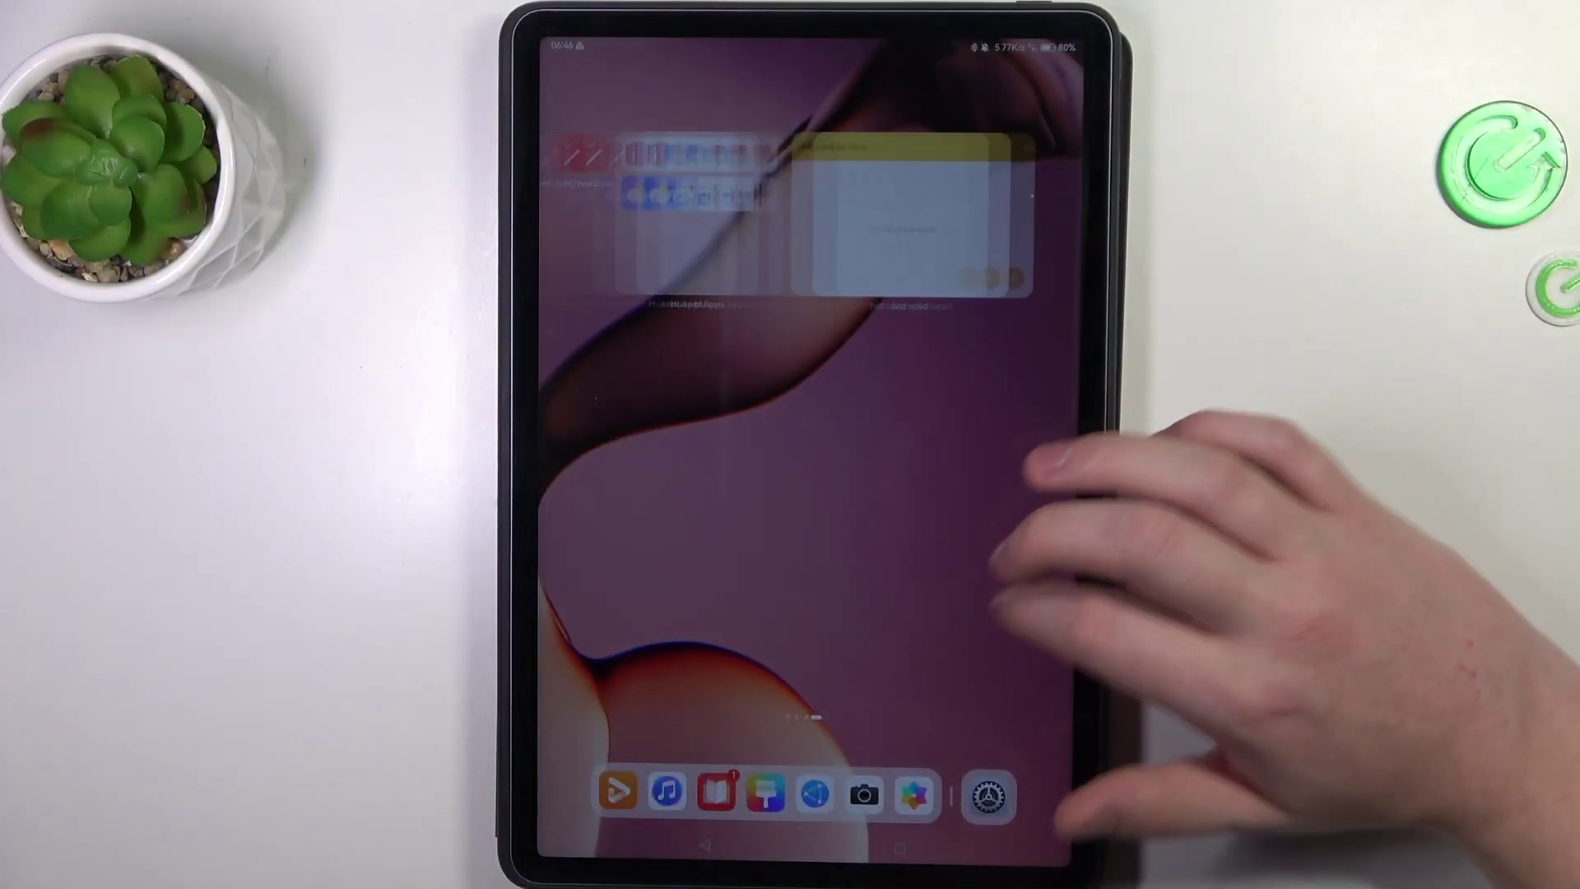
click(816, 793)
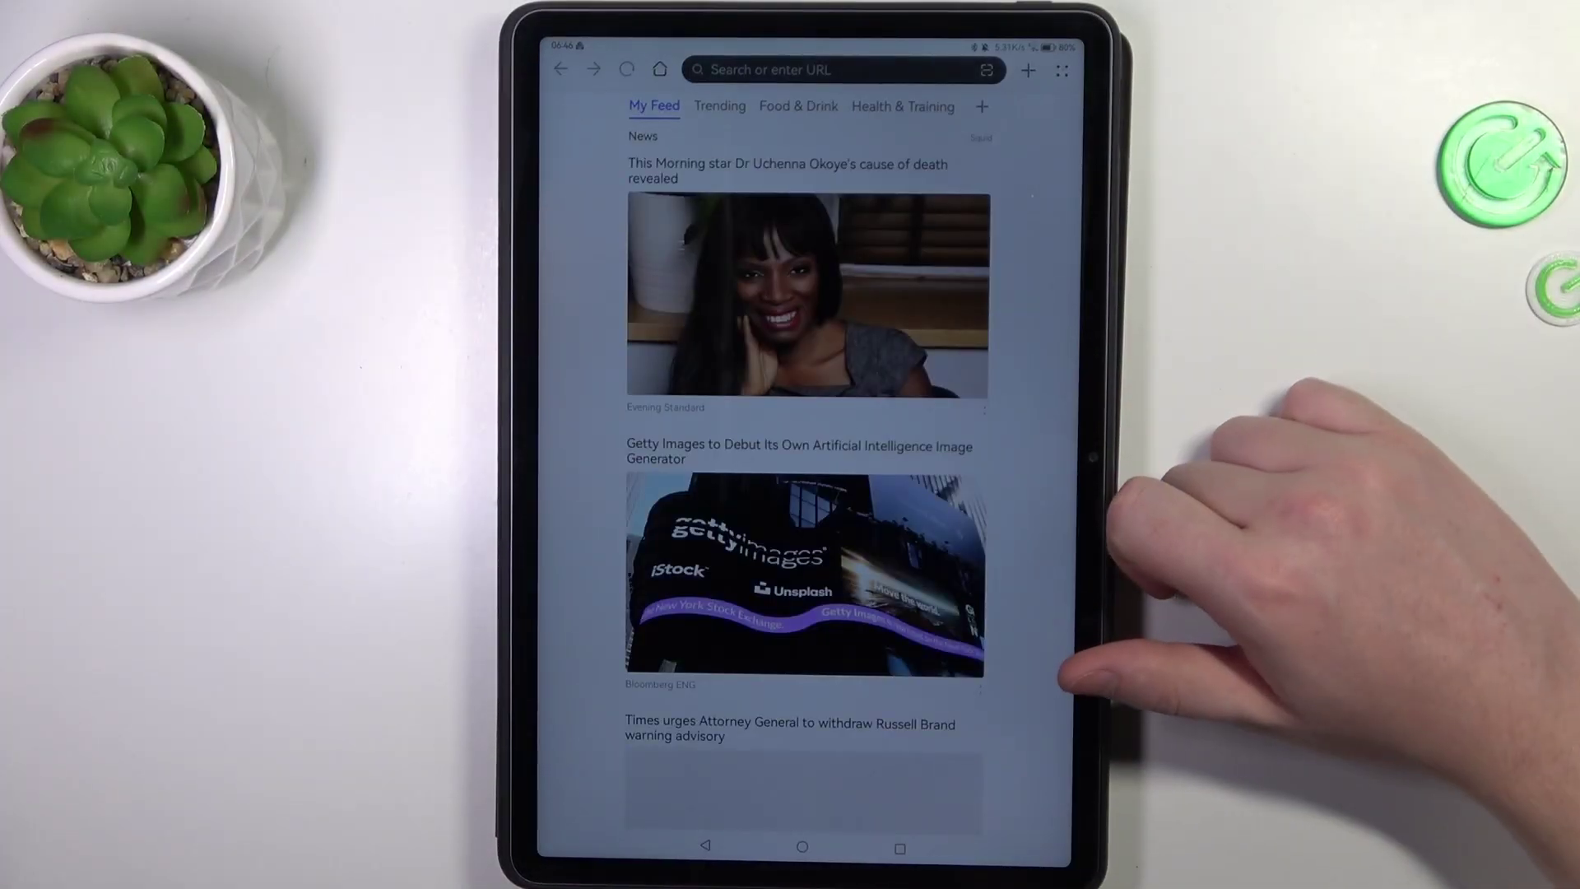
drag(987, 464, 1012, 530)
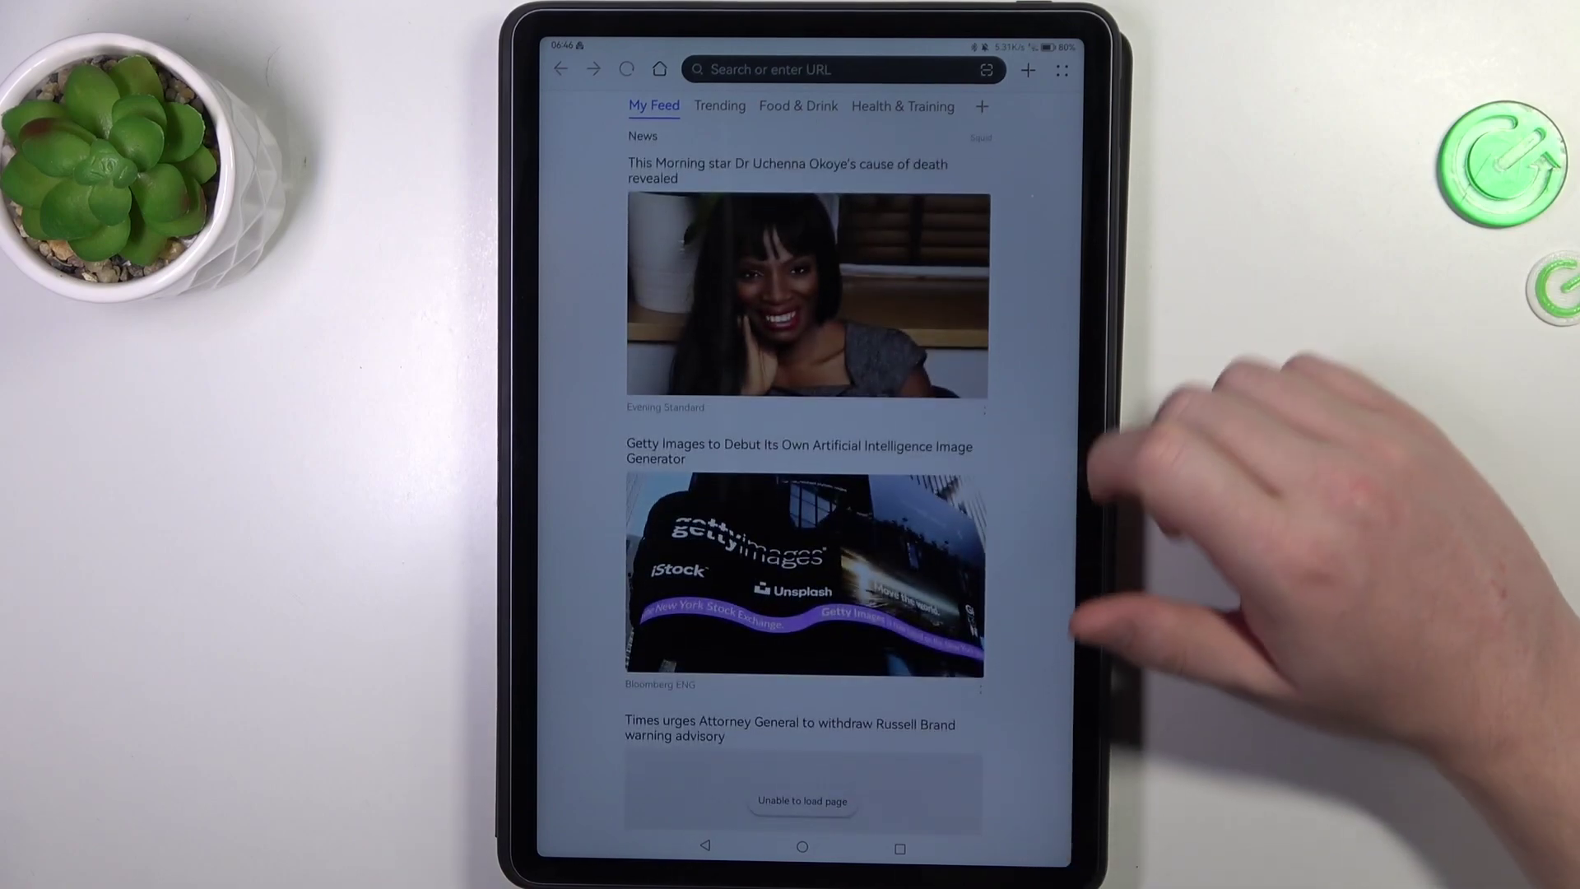
Open the Amazon trending tinyurl link, reload past the SSL certificate warning, and leave the browser.
click(840, 69)
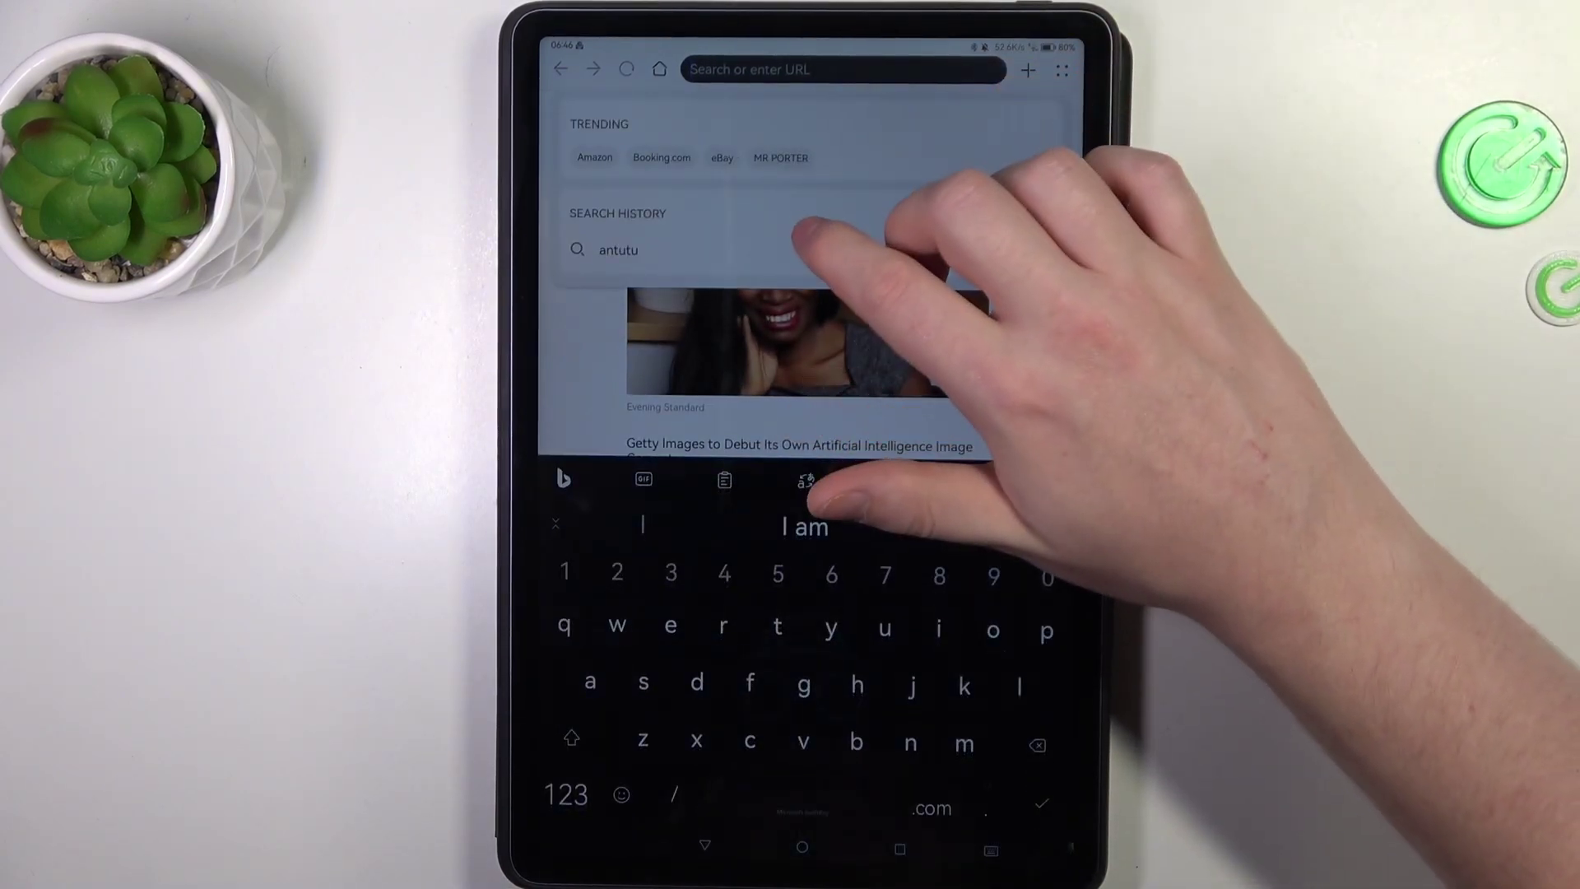
click(594, 156)
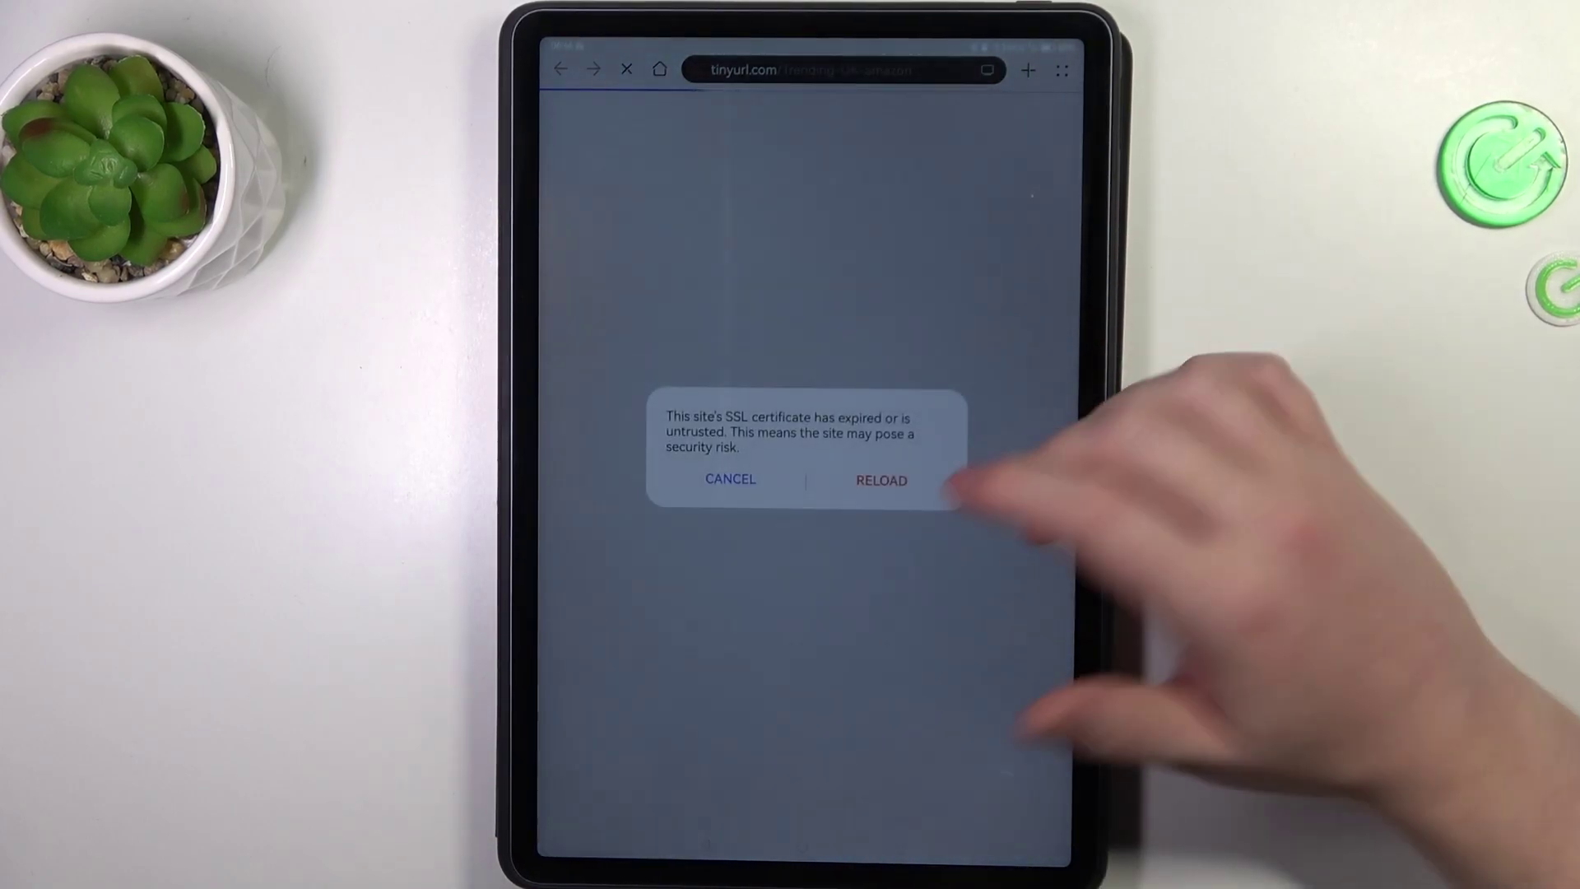
click(877, 476)
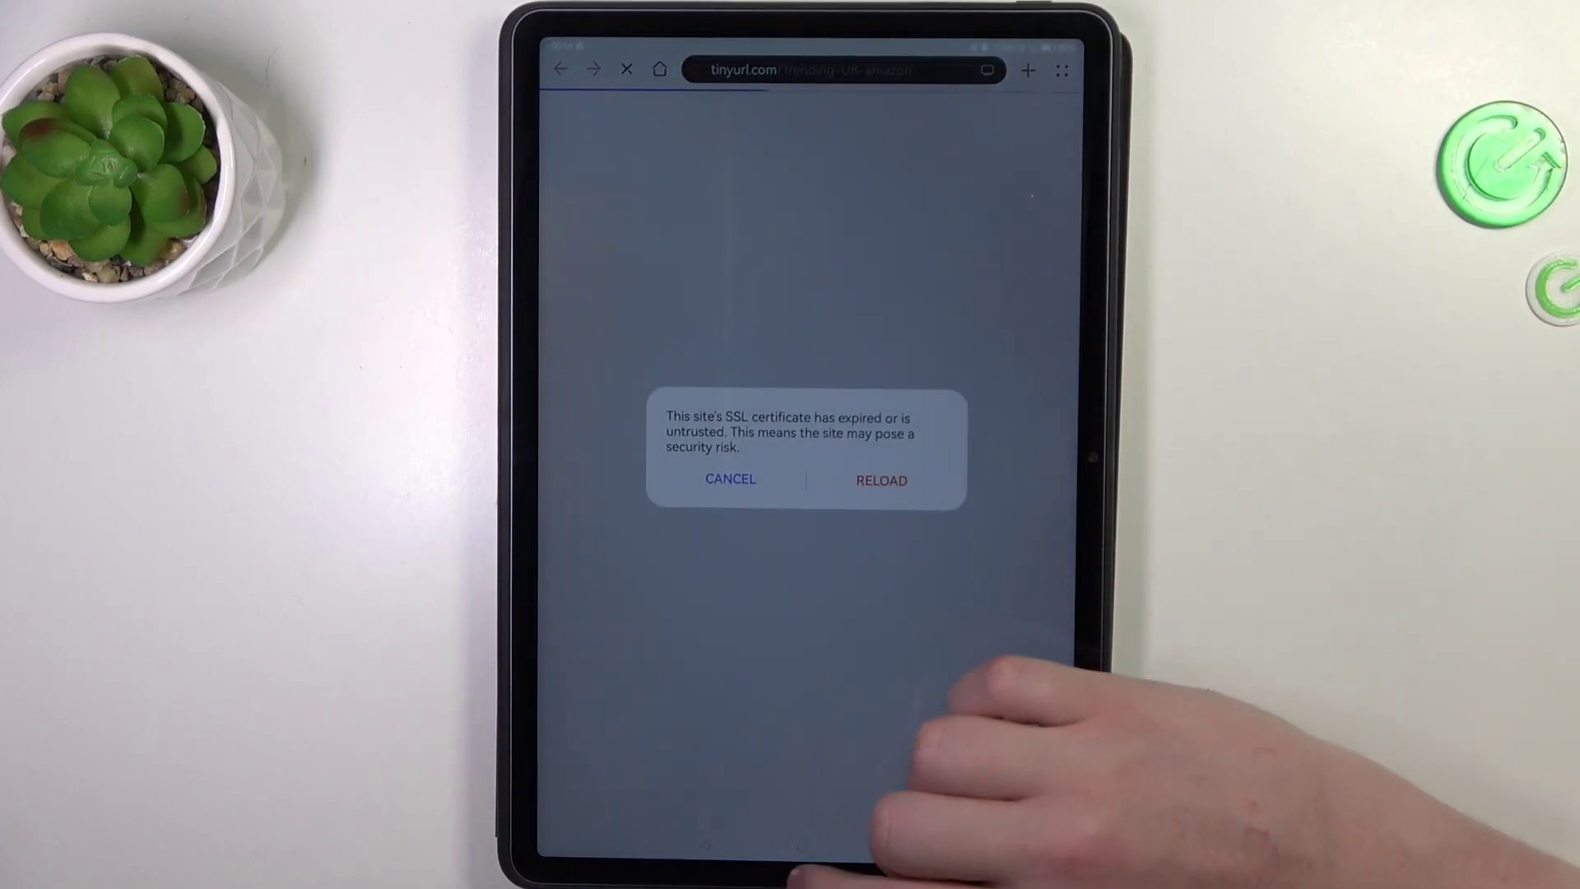
click(882, 481)
Turn on Automatic date & time under System & updates > Date & time, then return home.
key(Home)
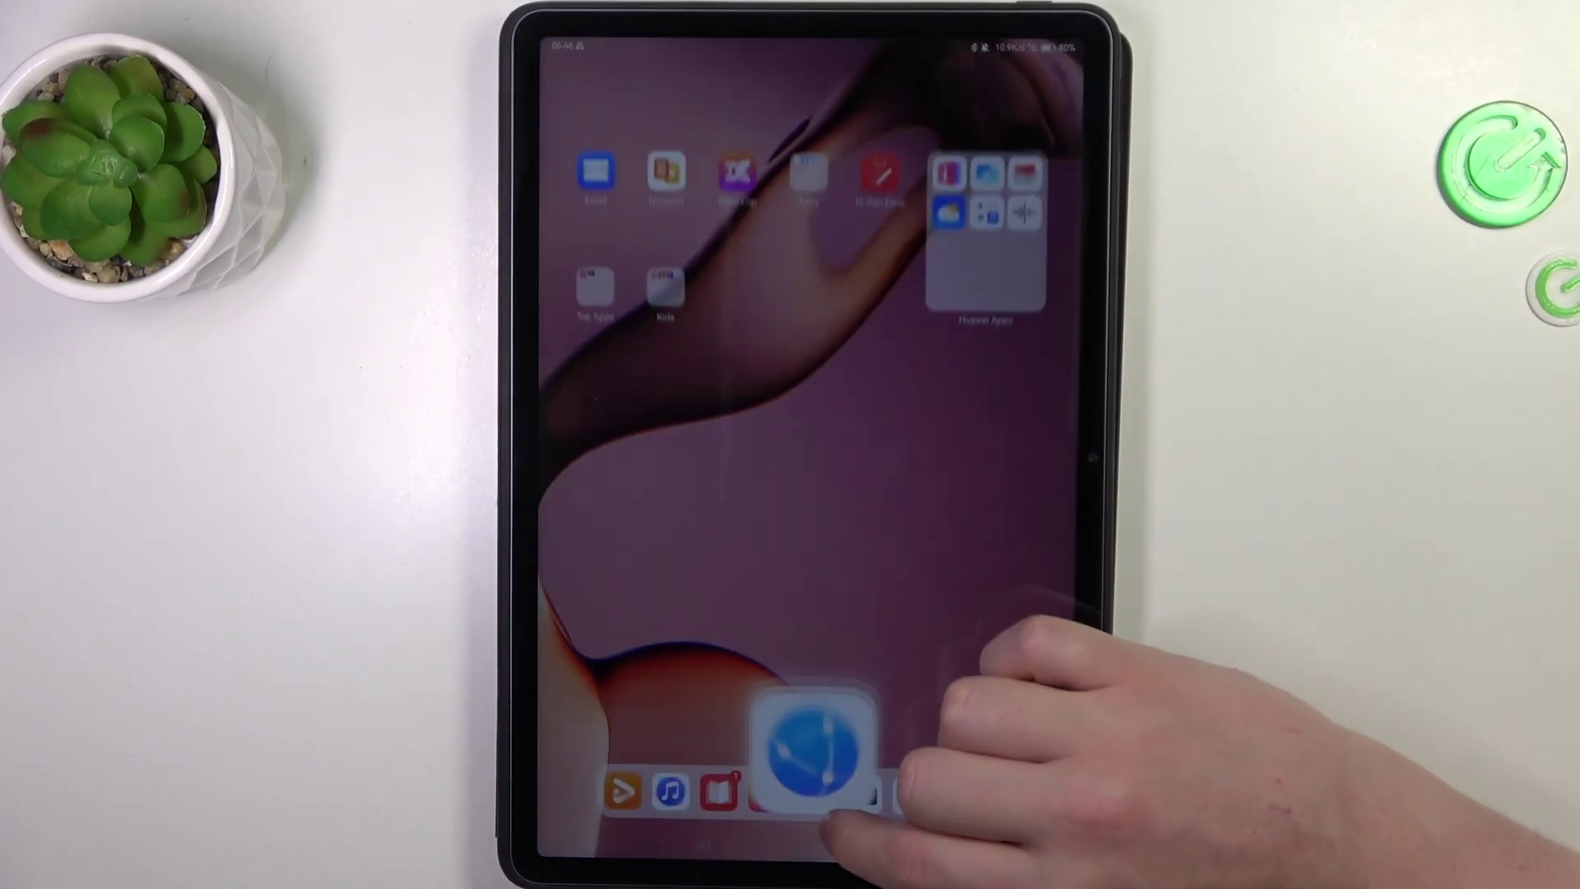
click(987, 794)
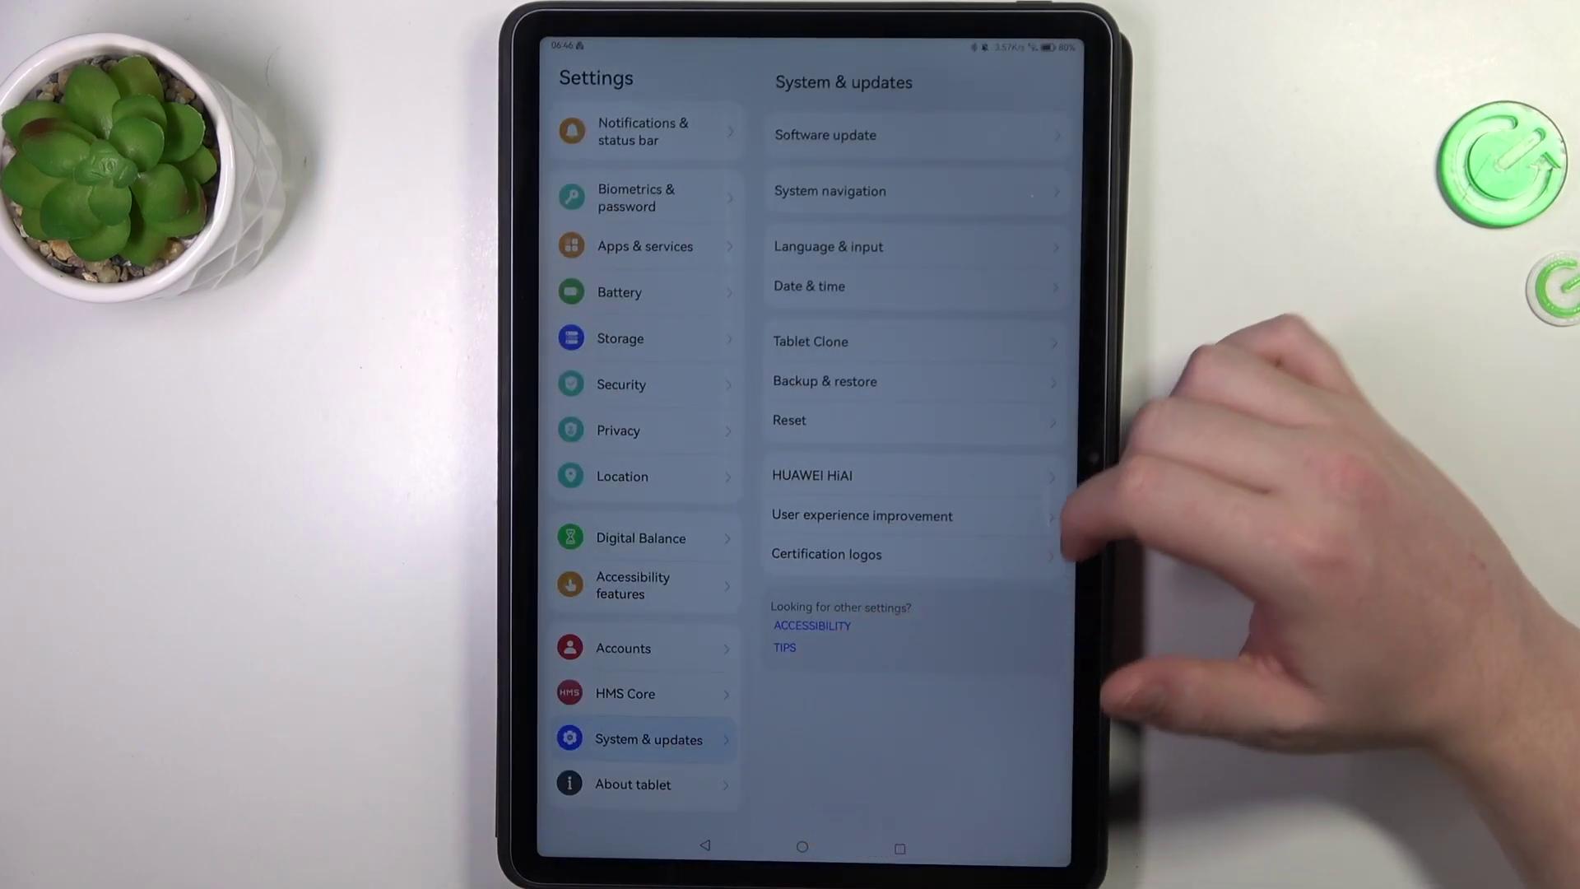
click(987, 286)
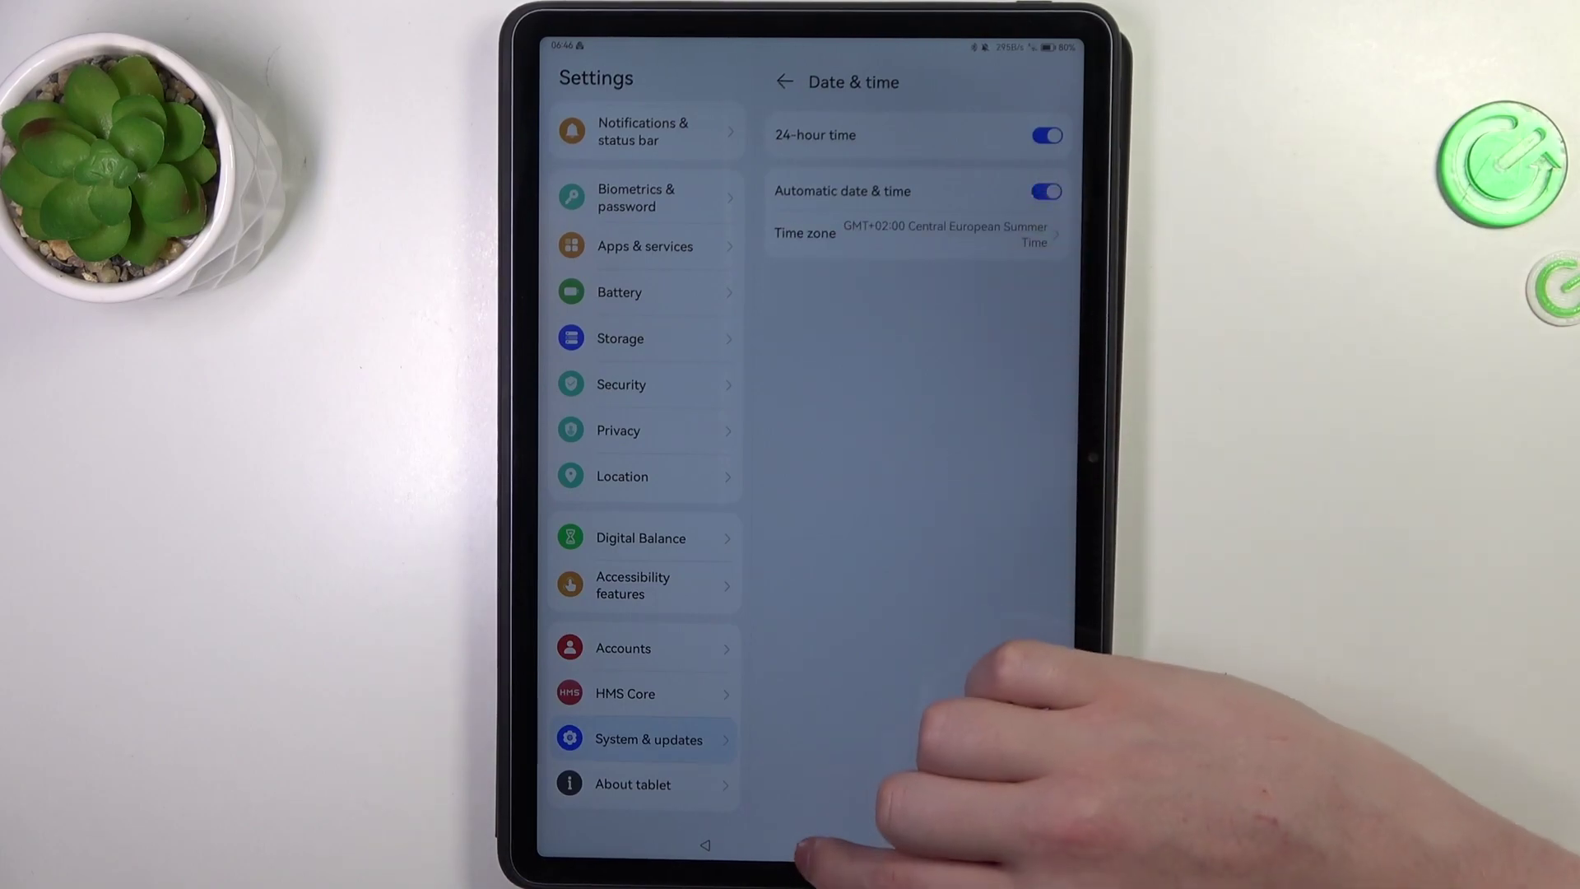
click(809, 847)
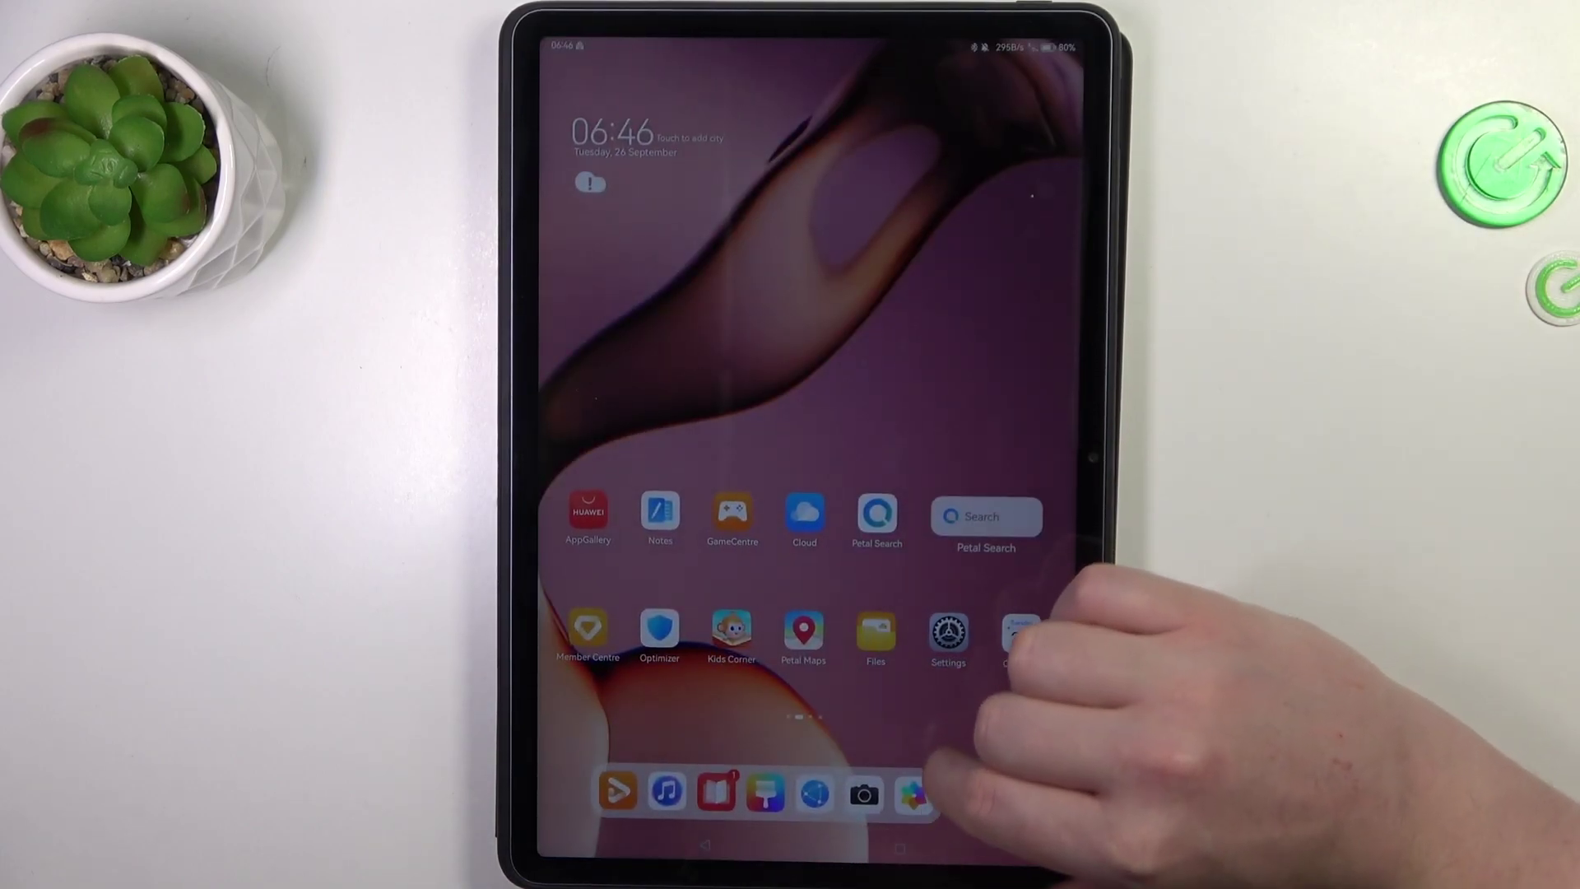
Reopen Huawei Browser and switch to the tab loading the tinyurl Amazon trending link.
click(913, 797)
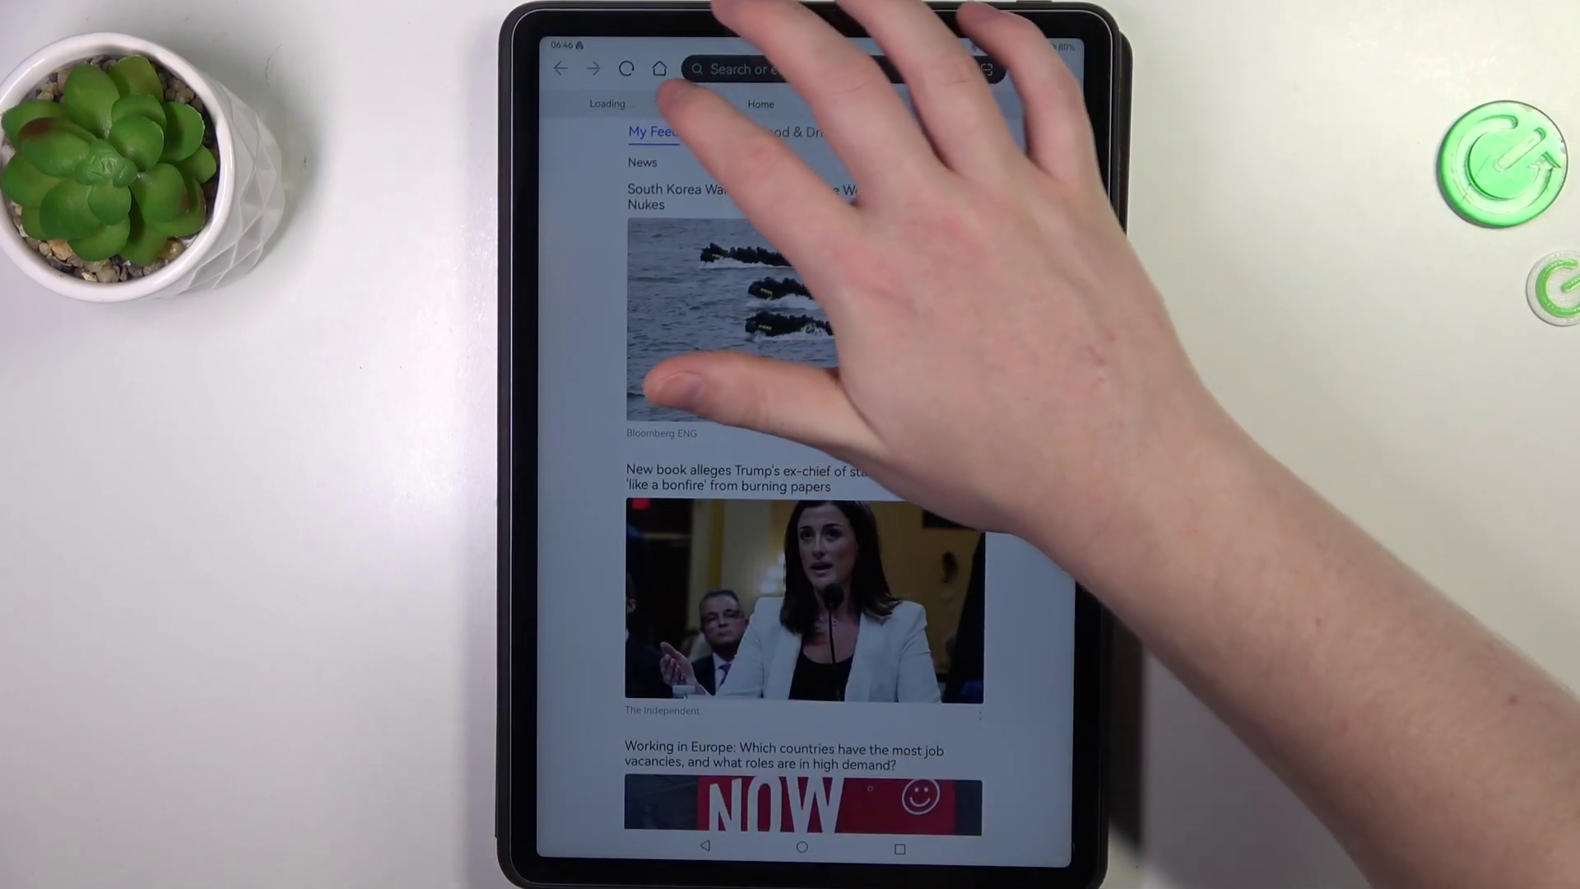
click(608, 104)
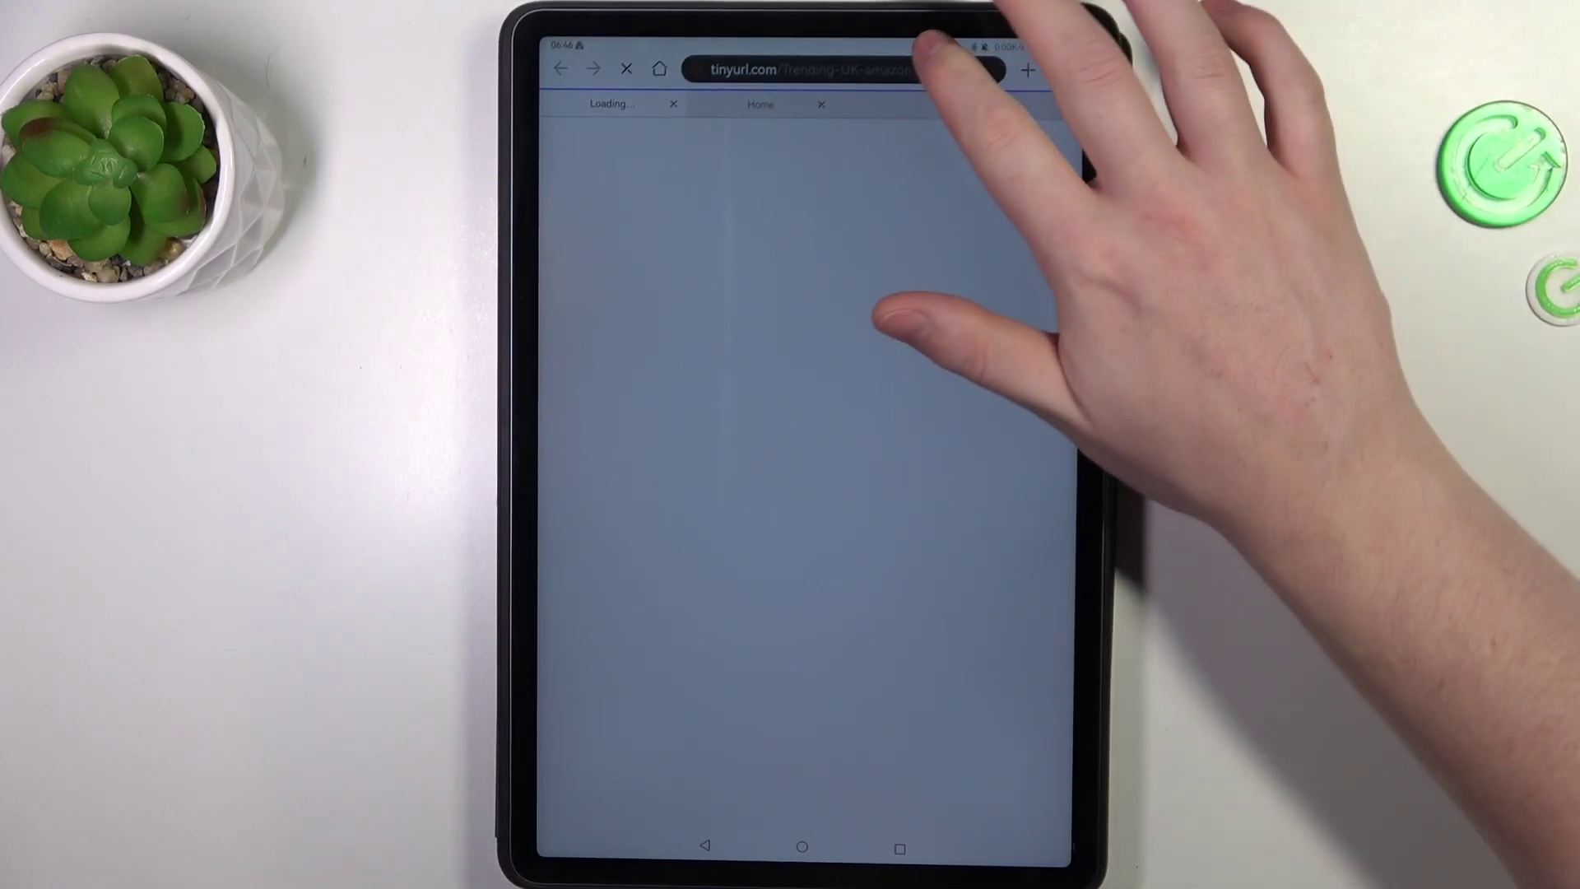
Open the Amazon trending tinyurl link, landing on the Cloudflare 'Sorry, you have been blocked' page.
click(843, 69)
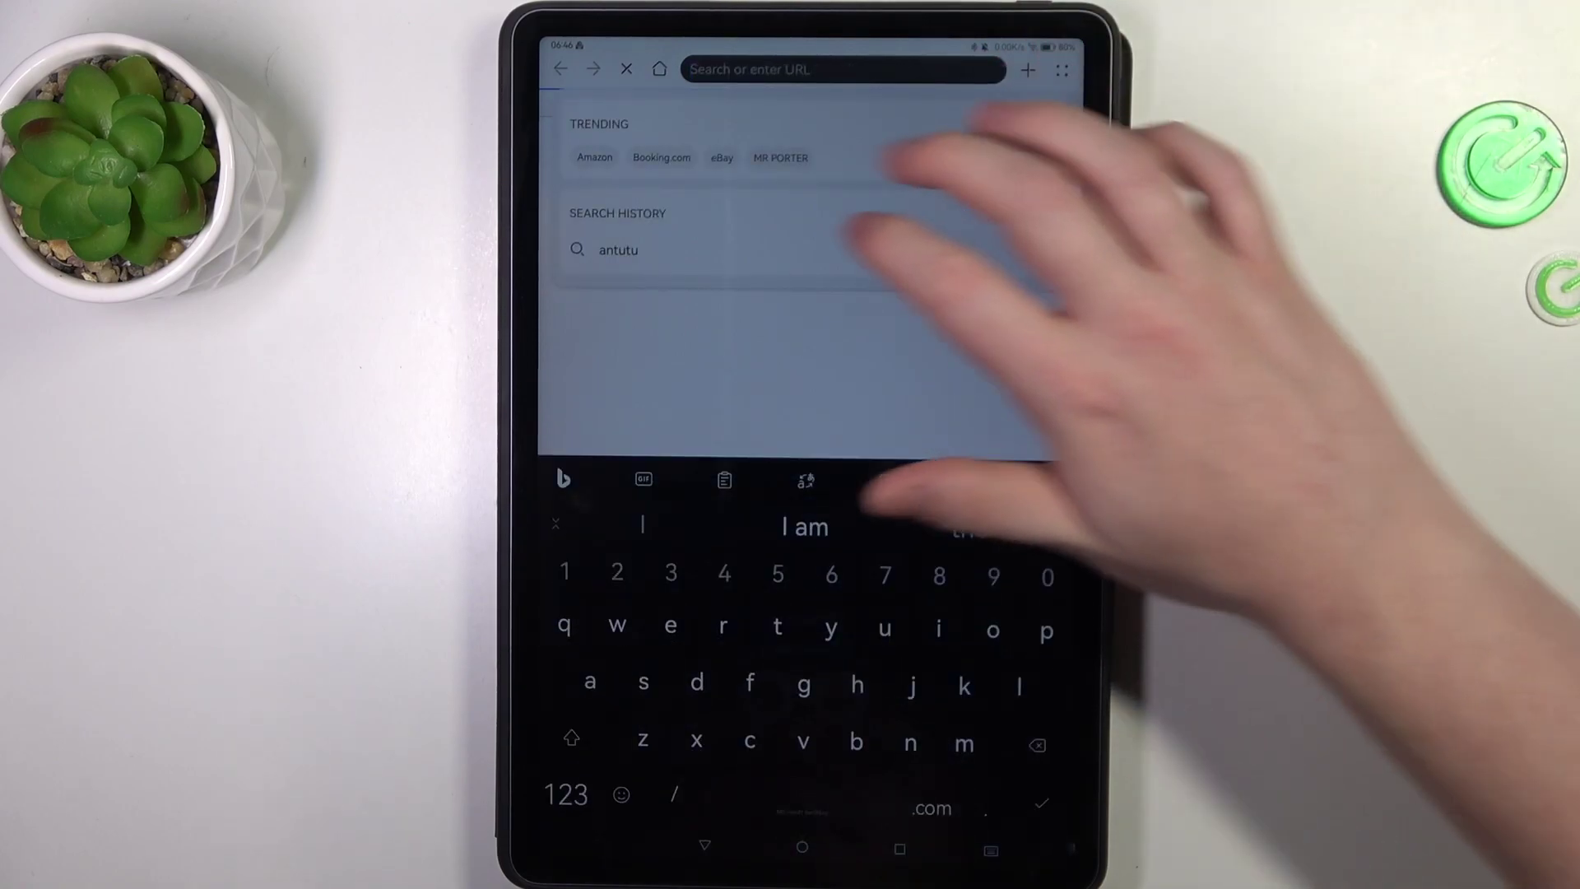
click(594, 157)
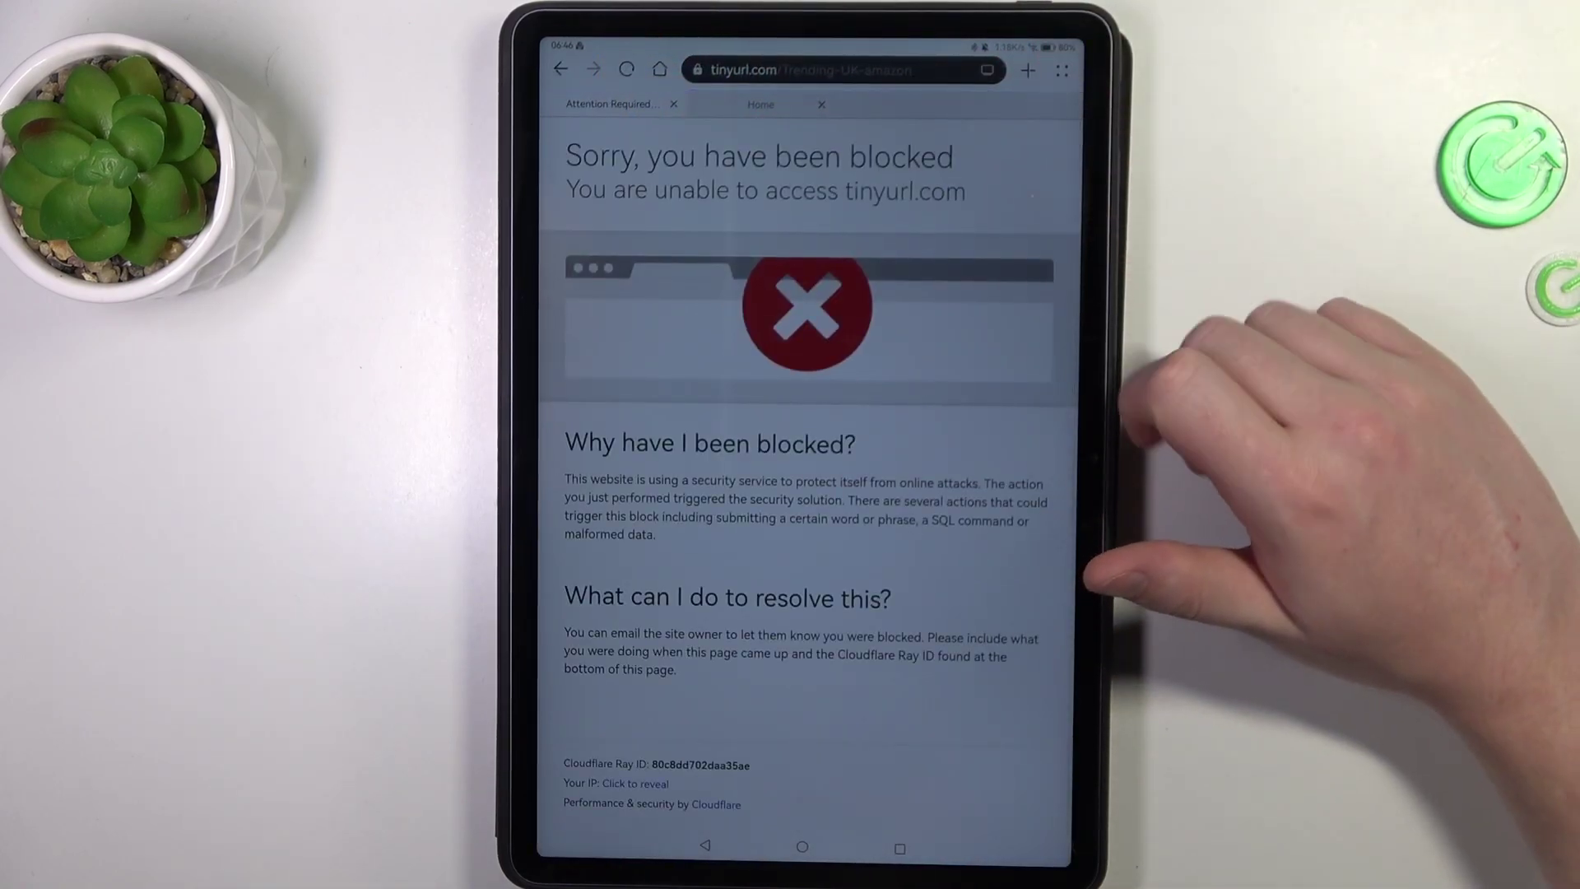
click(842, 70)
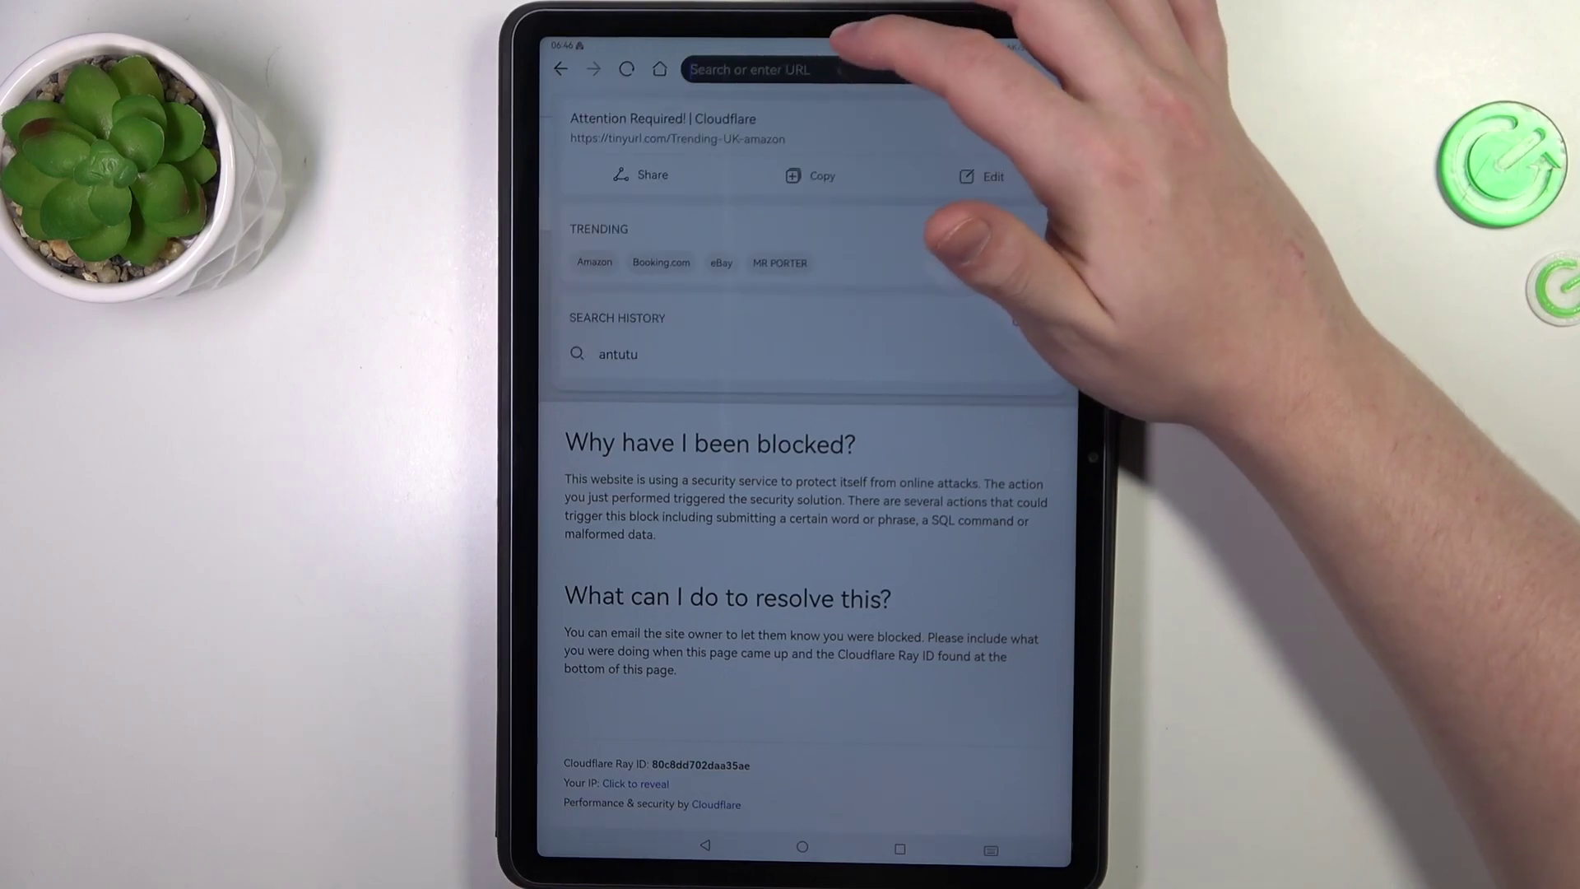
click(803, 420)
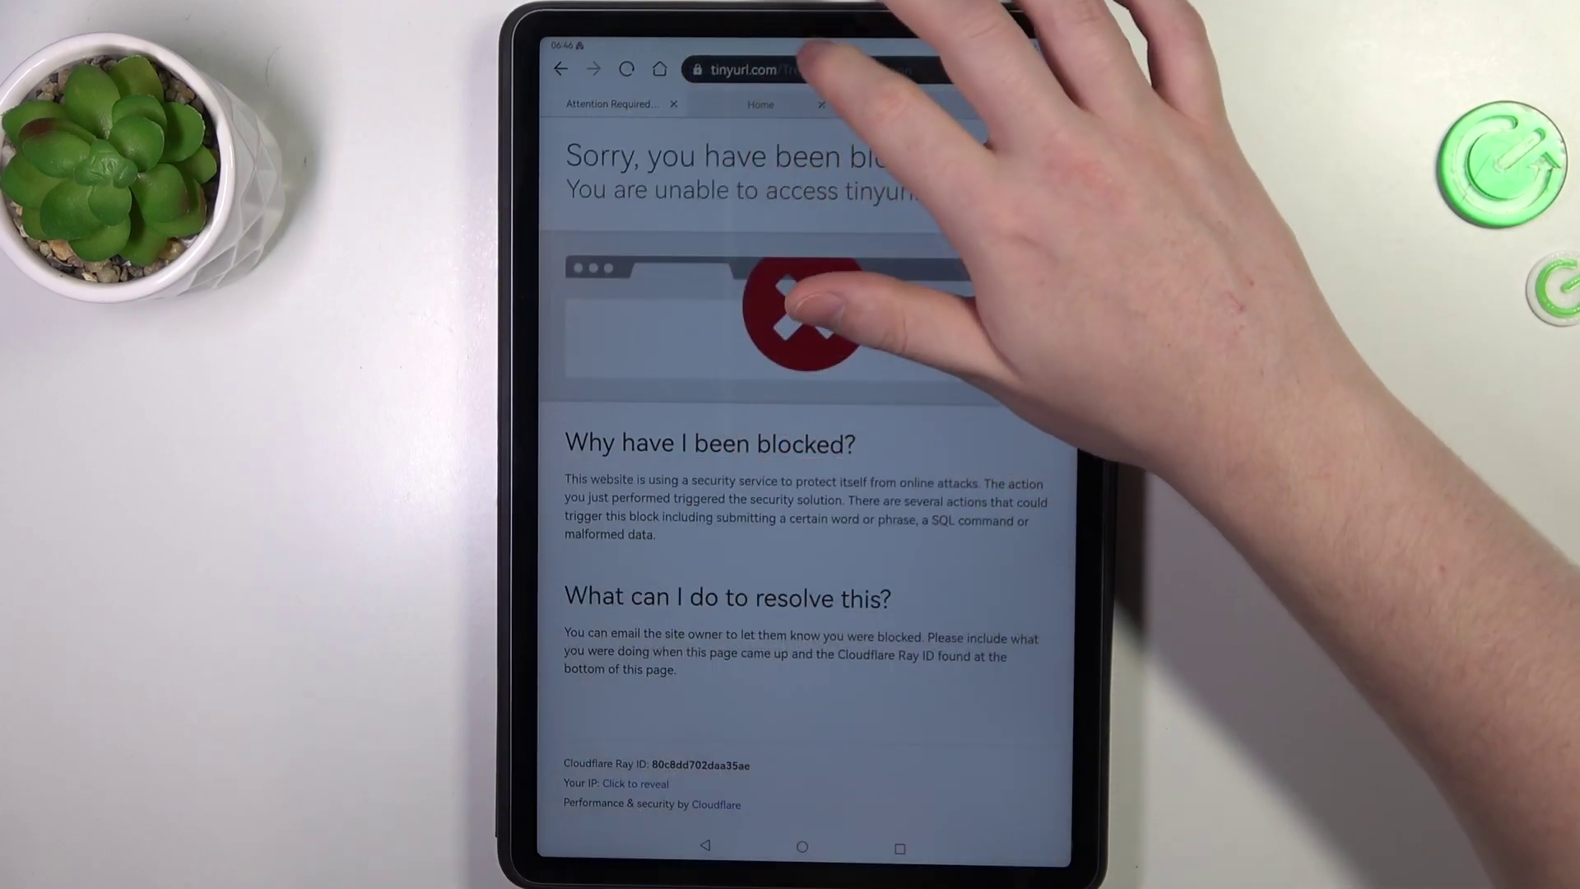
Switch between the home news feed tab and the blocked tinyurl page.
click(843, 70)
click(802, 370)
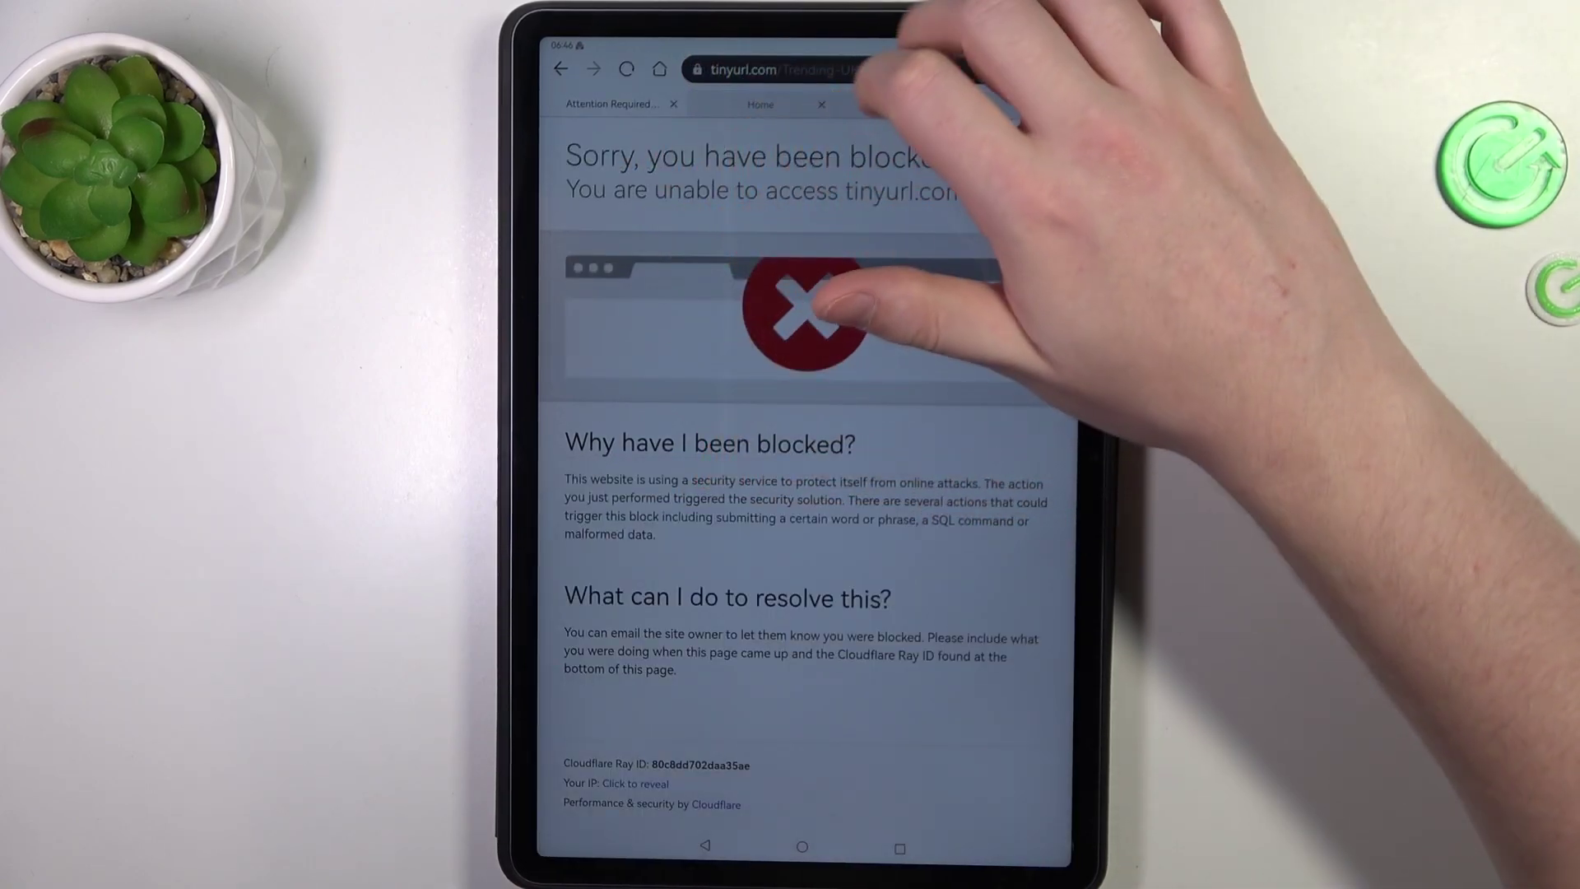
click(658, 69)
click(844, 69)
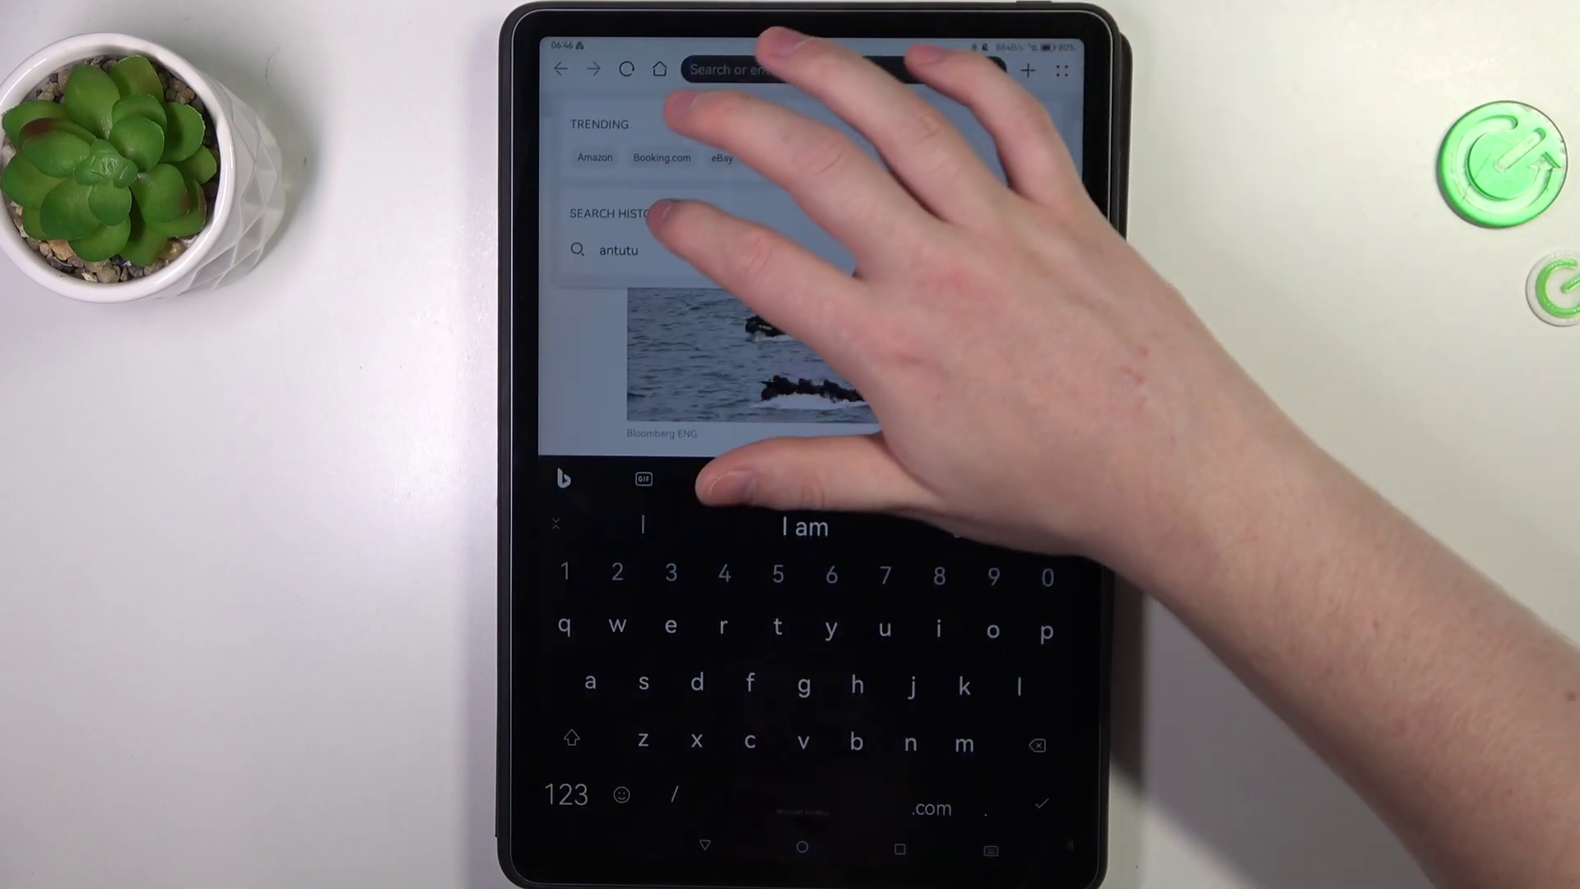
click(803, 371)
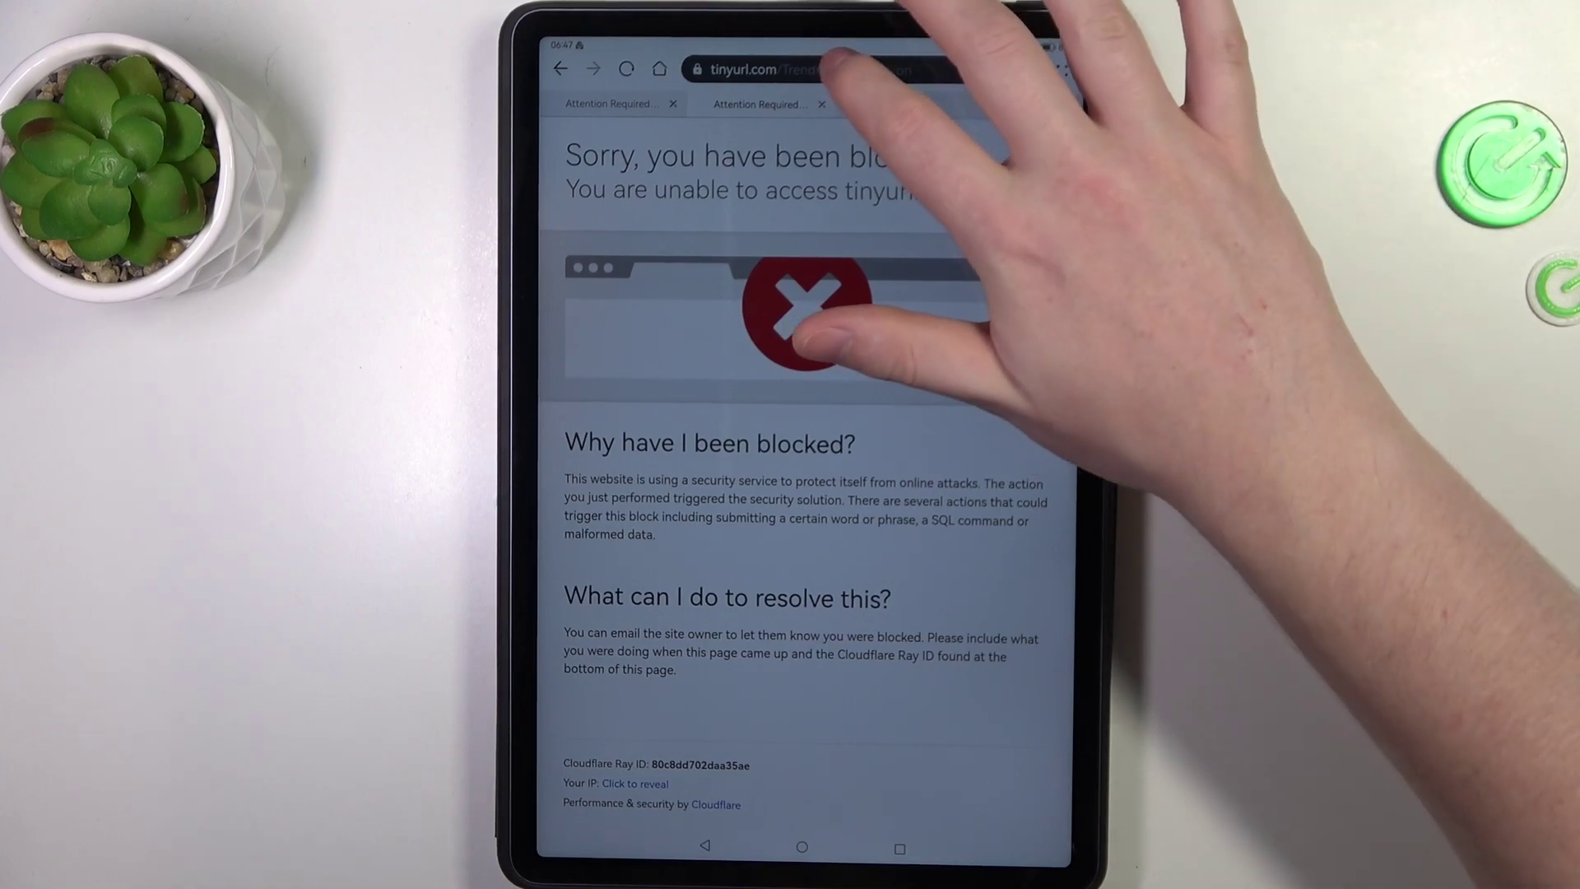
Dismiss the address suggestions three times, then pull down to reload the blocked tinyurl page.
click(840, 69)
key(Escape)
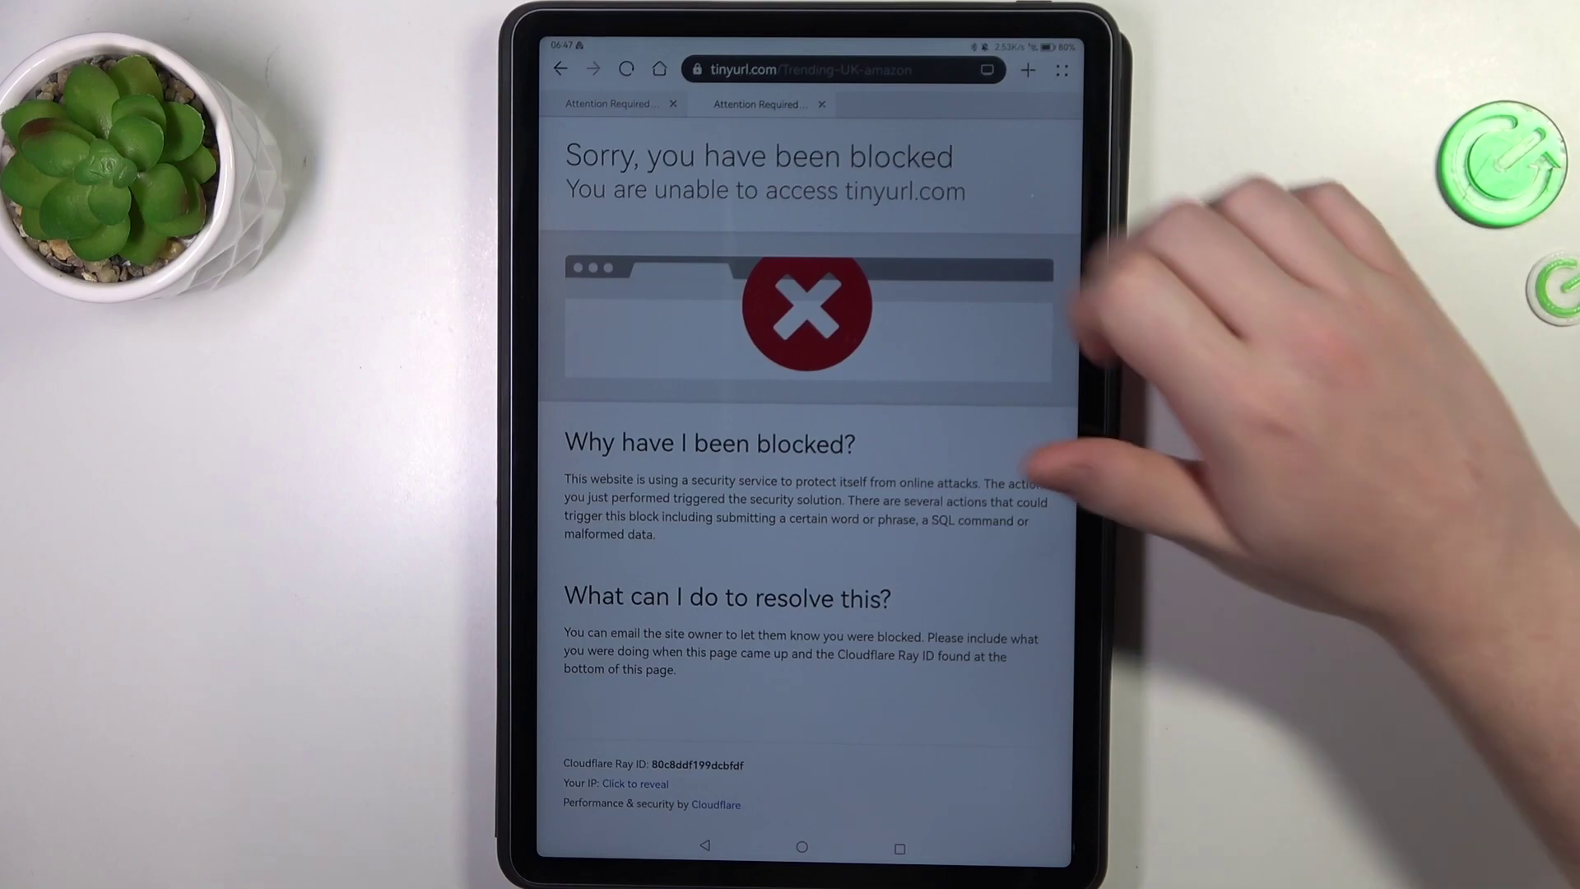
click(839, 69)
key(Escape)
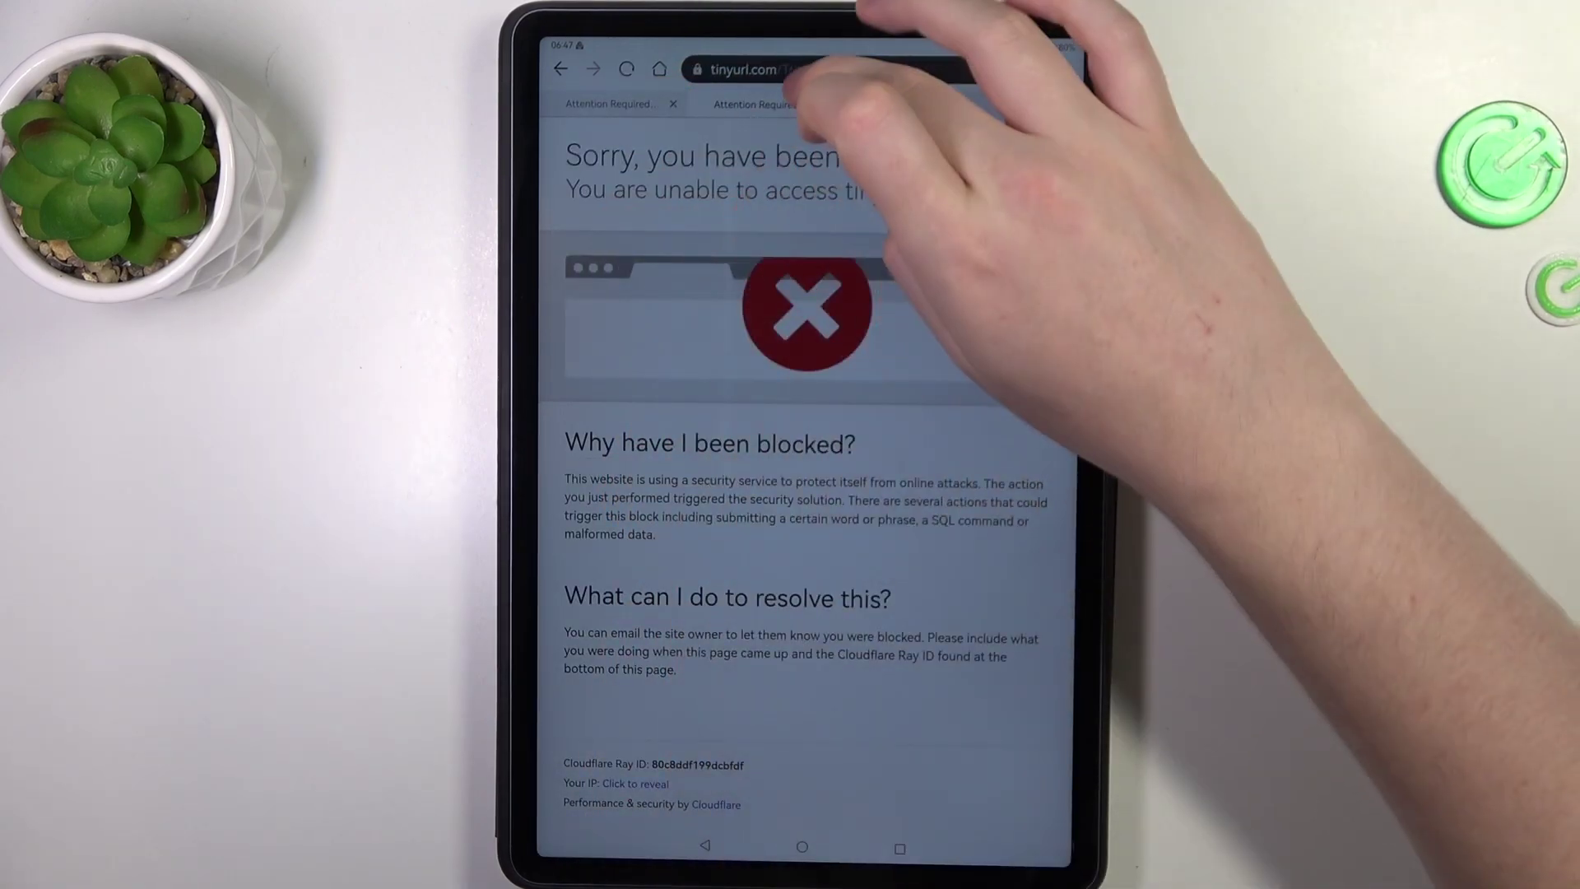
click(839, 69)
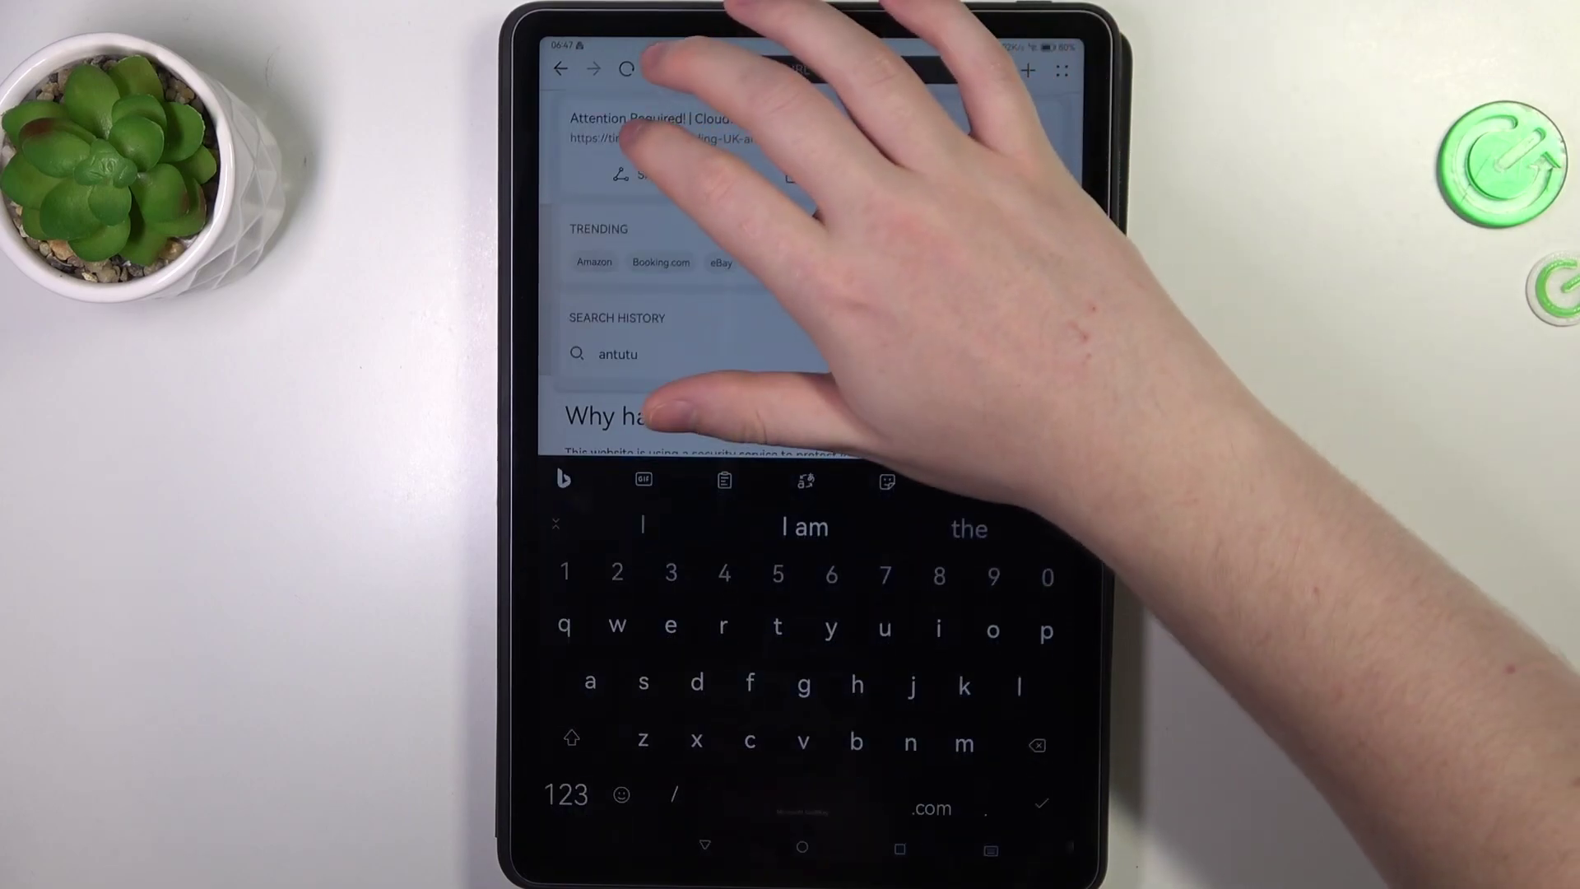
key(Escape)
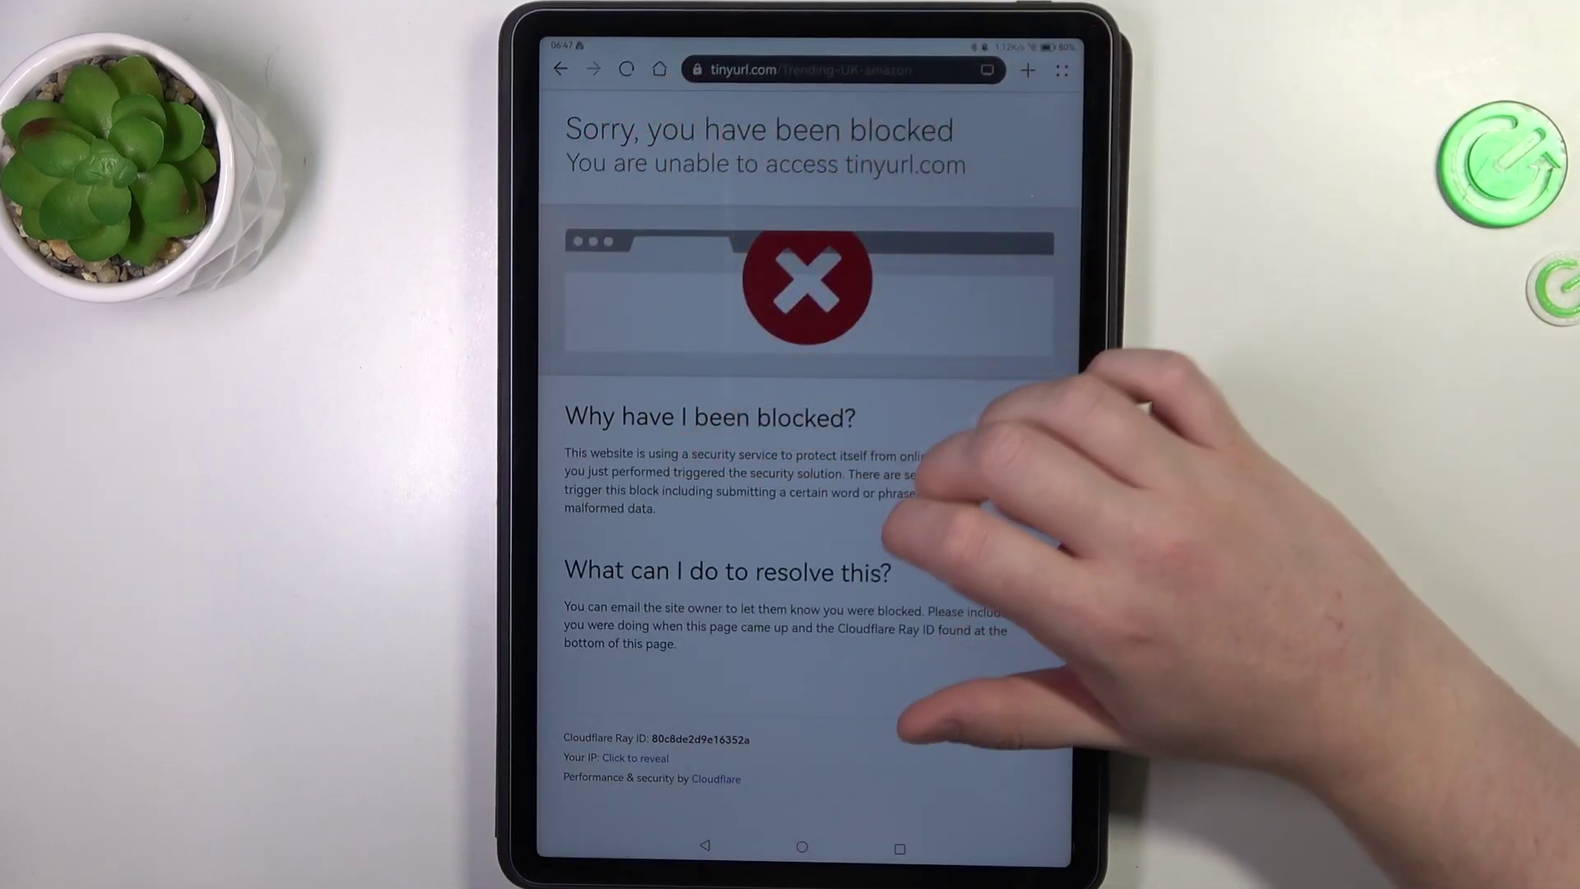
drag(951, 426, 951, 642)
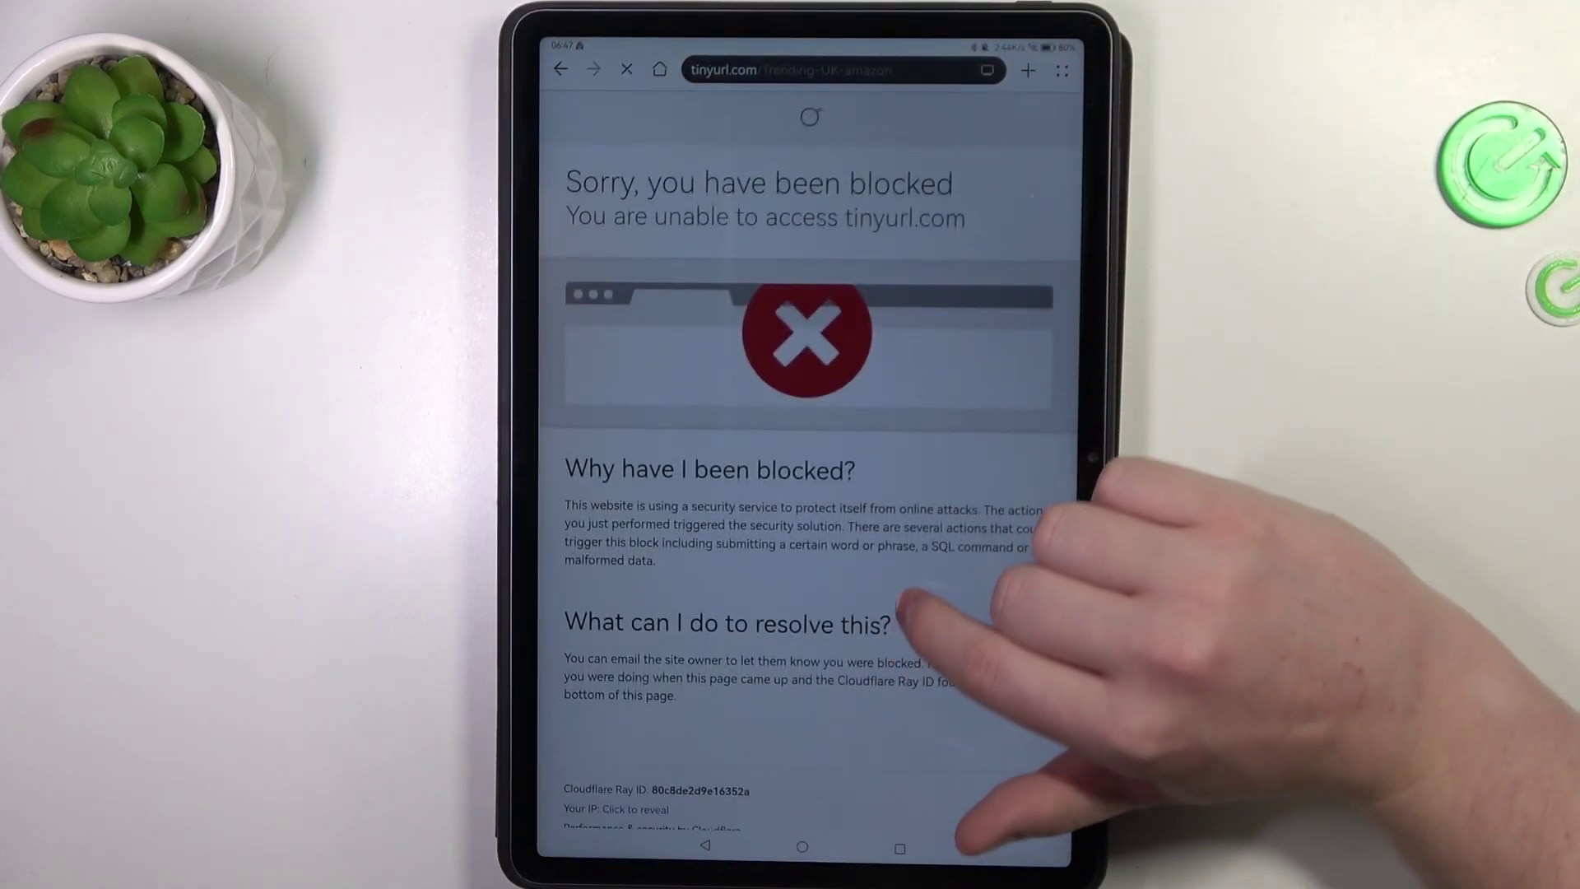